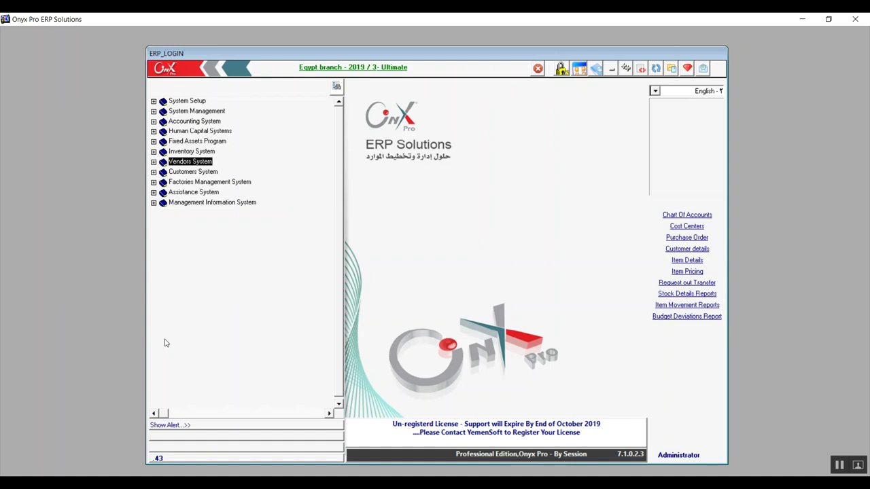
Step: Open the Purchase Costing Types screen in the Purchase Setup of the Vendors System's Purchase Management System
left_click(154, 161)
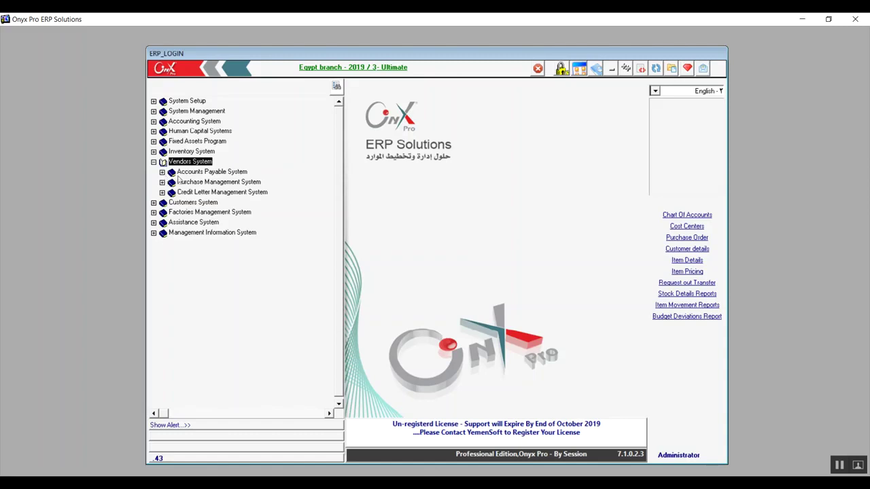
left_click(244, 174)
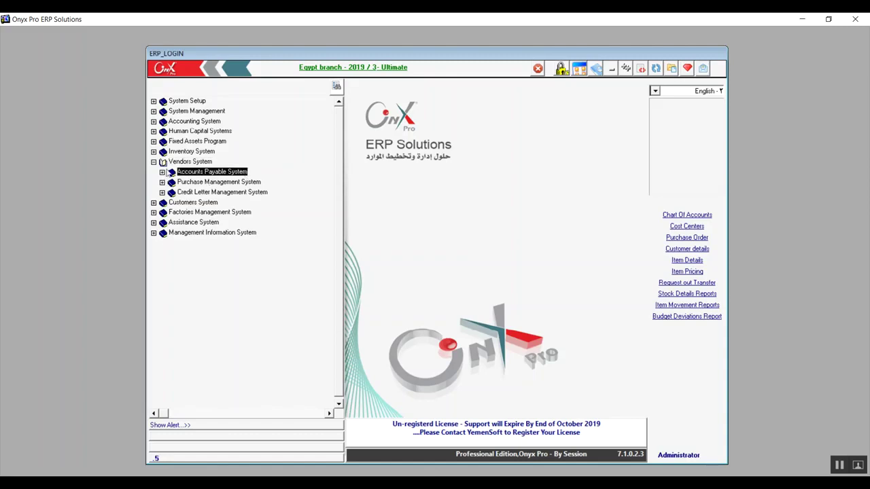
left_click(204, 183)
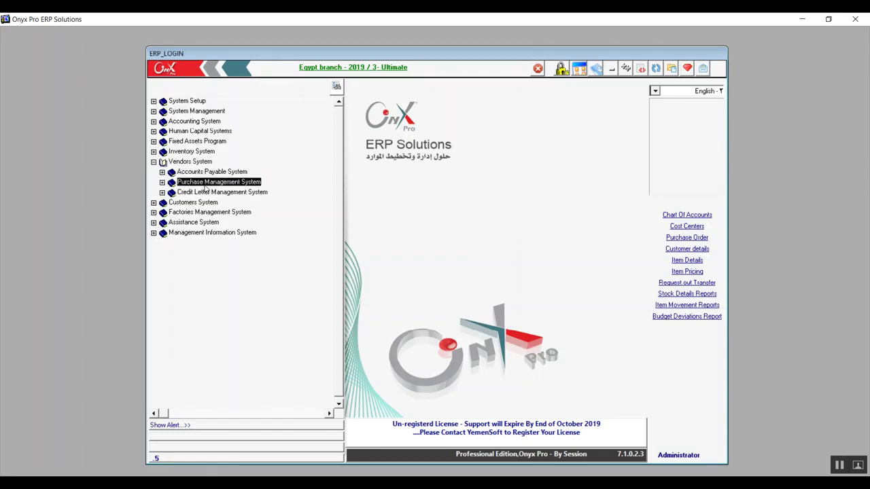
left_click(162, 182)
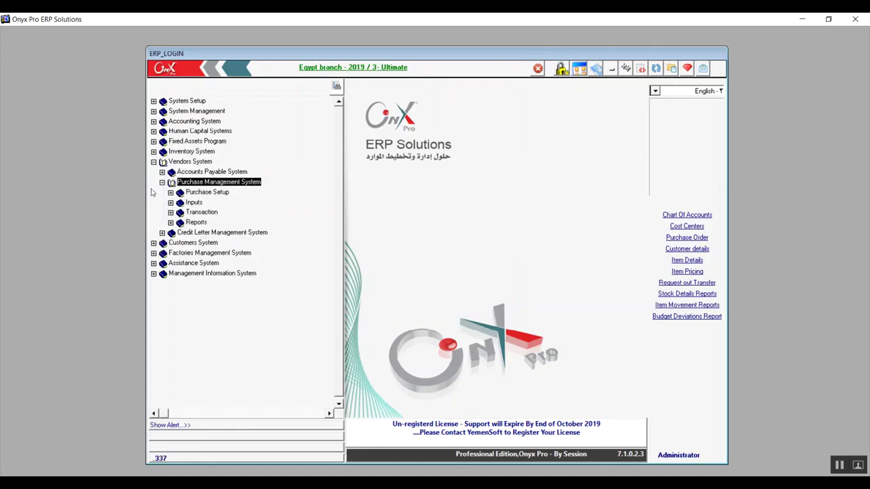
left_click(172, 193)
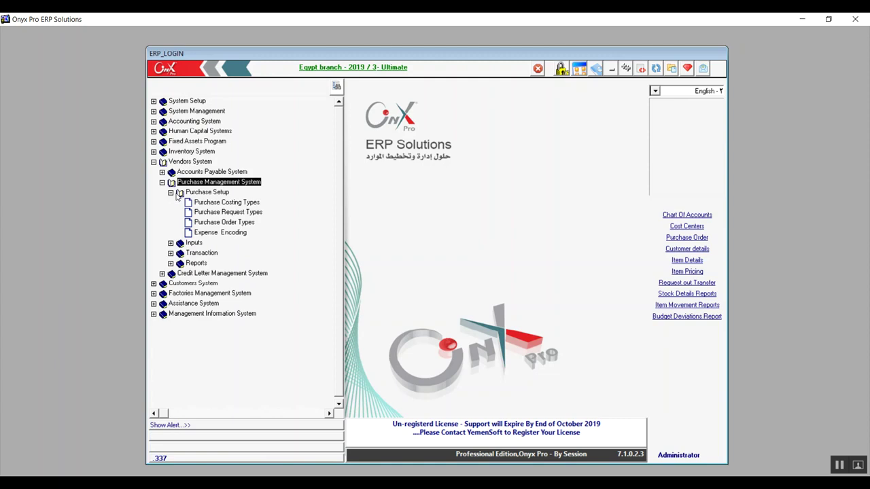
double_click(216, 202)
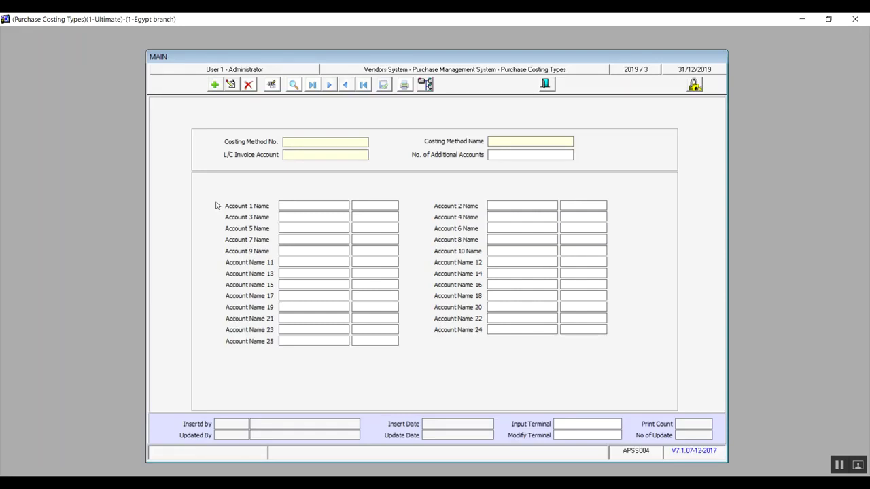
Step: Start a new purchase costing type named "F.O.B" and browse the accounts available for the L/C invoice account
left_click(215, 85)
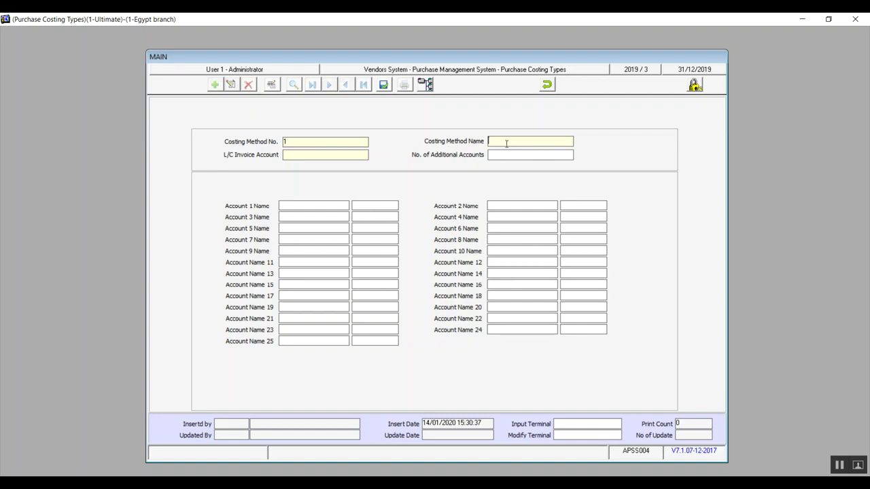
type("F.O.B")
double_click(308, 157)
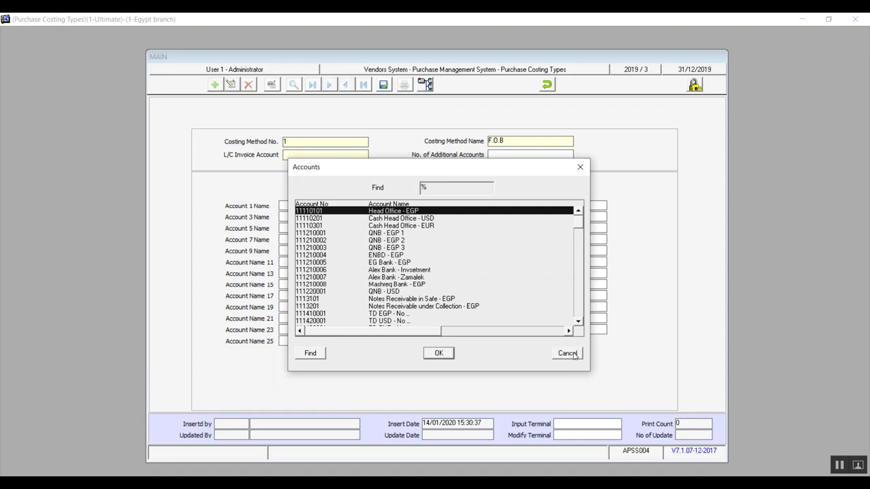
left_click(573, 353)
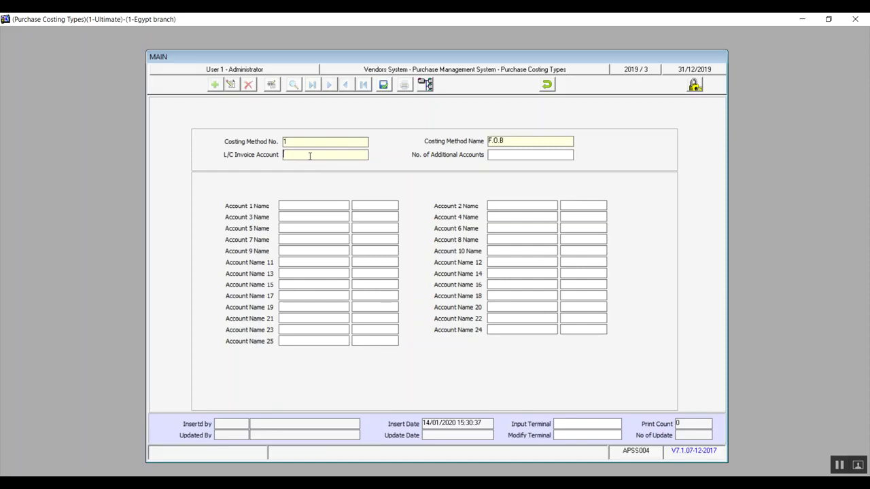
double_click(310, 155)
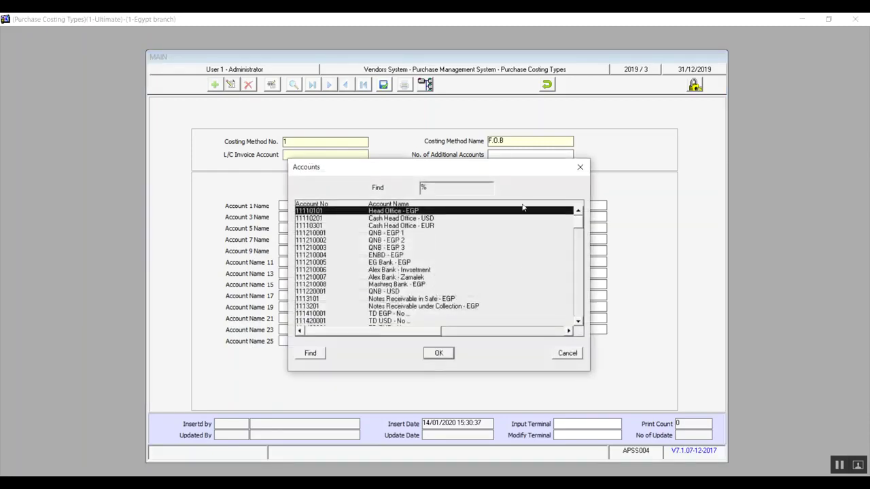
left_click_drag(583, 232, 585, 291)
left_click(574, 355)
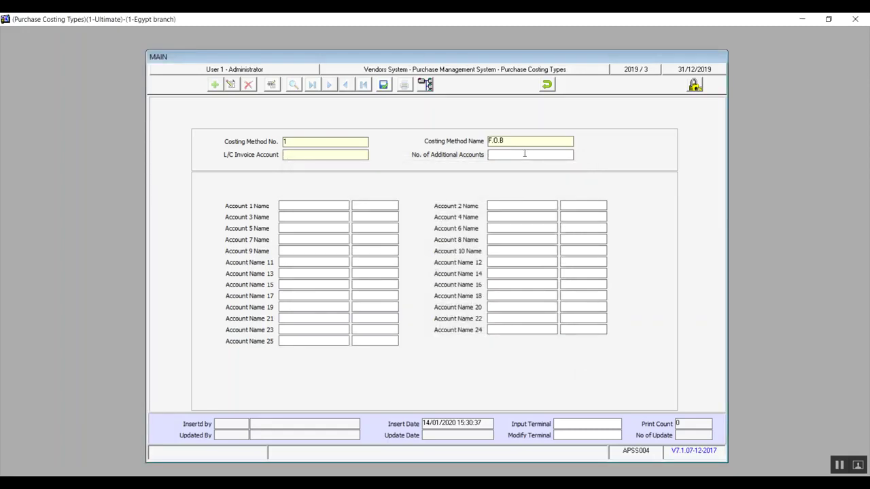
Step: Set the number of additional accounts to 3, choose Transportation expenses as Account 1, and discard the costing type
type("3")
key("F9")
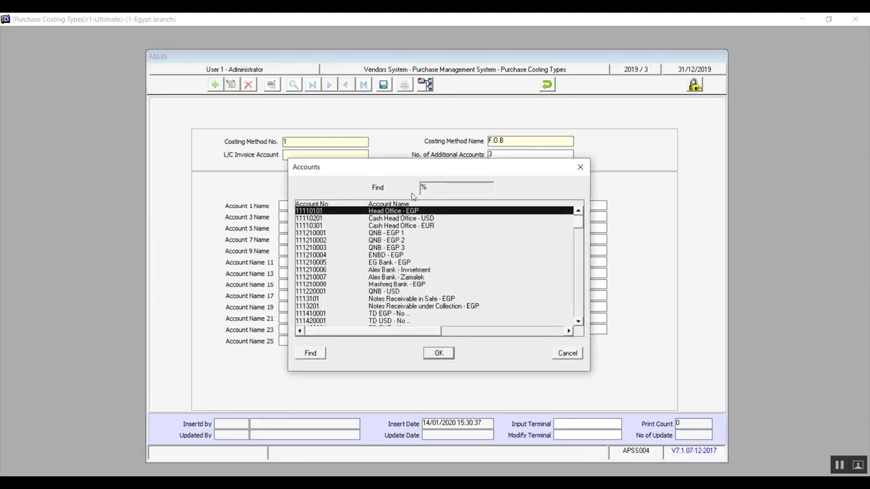
type("tran")
key("Return")
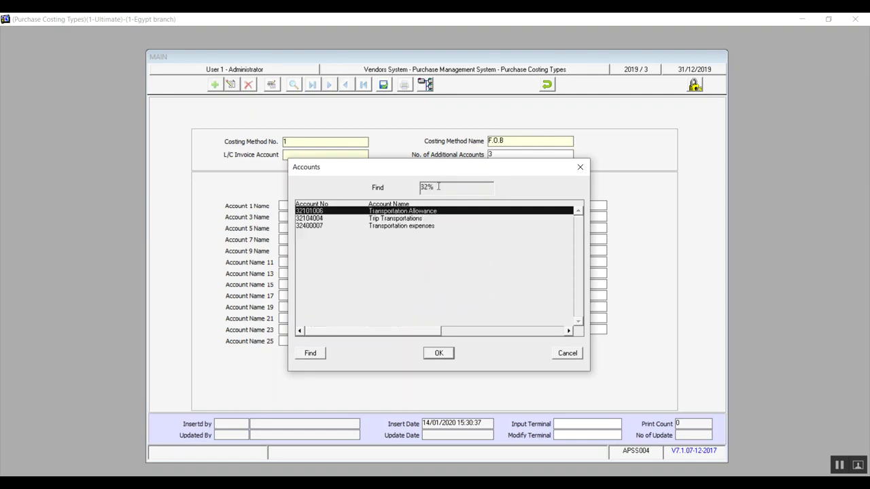
double_click(408, 225)
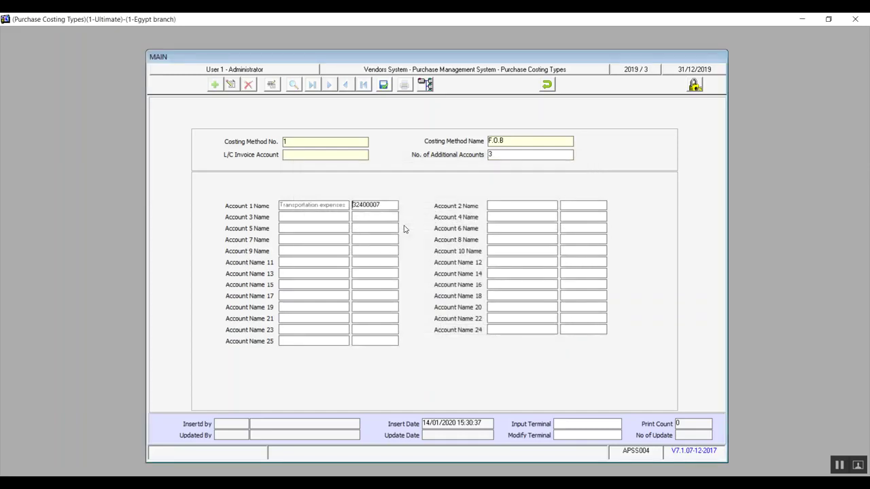
left_click(547, 85)
left_click(424, 283)
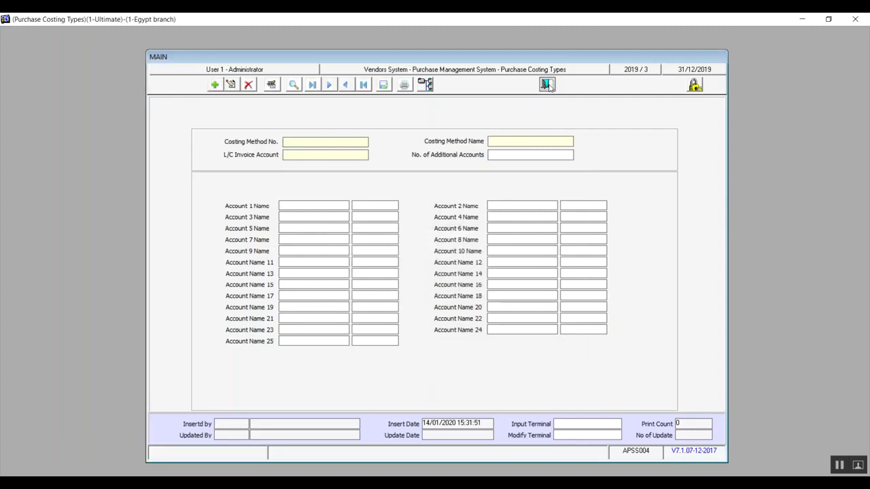
Step: Leave Purchase Costing Types and open the Purchase Request Types screen
left_click(547, 84)
left_click(223, 214)
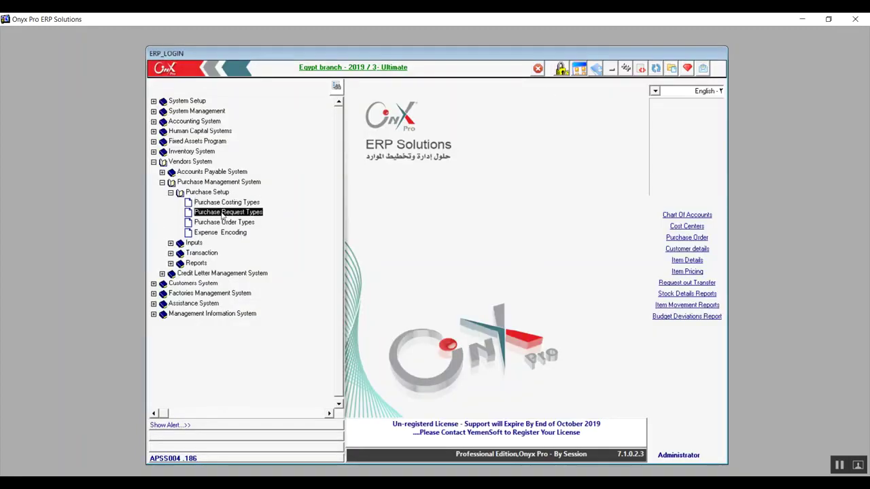
double_click(223, 215)
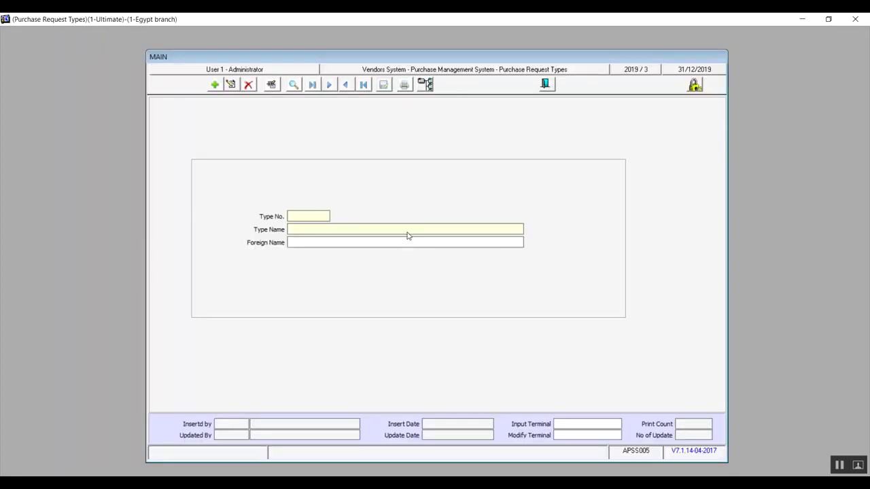
Step: Add a purchase request type named "P.raw material" and save it
left_click(213, 85)
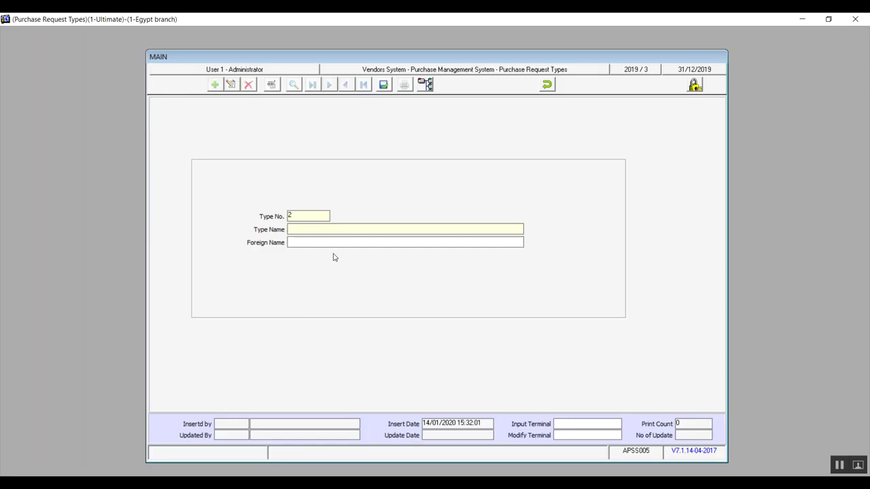
type("P.raw materi")
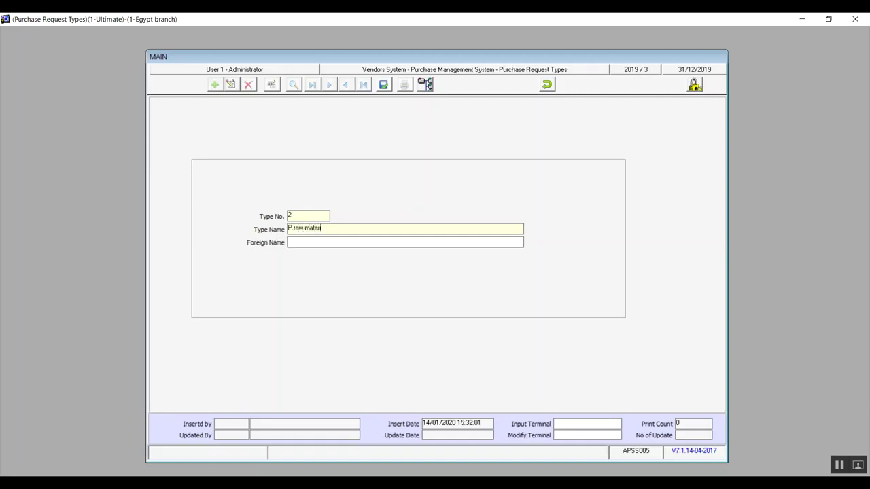
type("al")
key("ctrl+shift+Left")
key("ctrl+shift+Left")
key("ctrl+shift+Left")
key("Left")
left_click(383, 84)
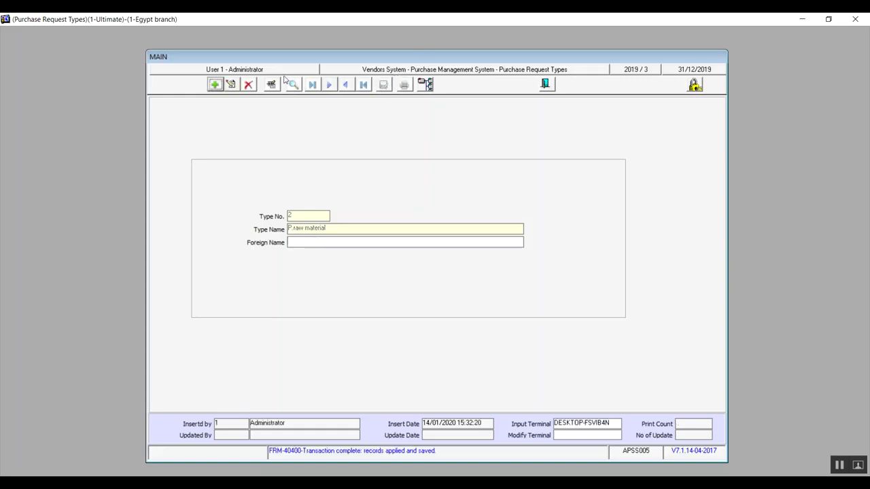
Step: Check the list of defined purchase request types and leave the screen
left_click(293, 84)
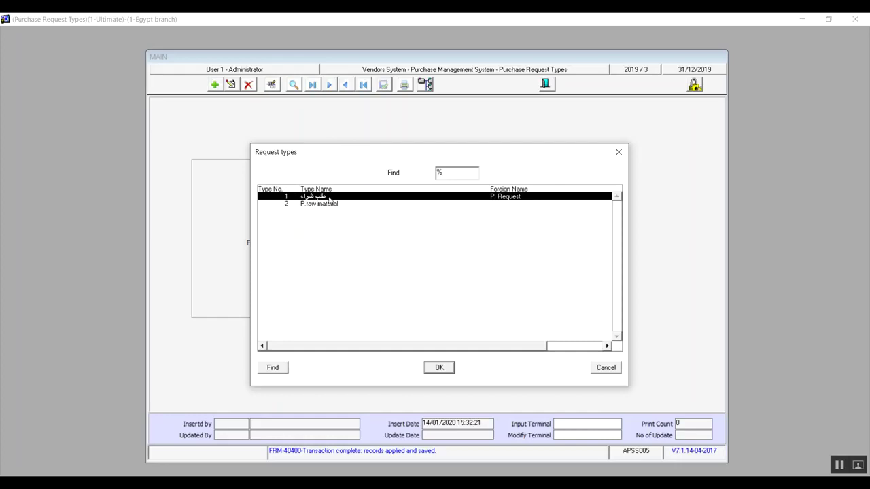
left_click(619, 153)
left_click(549, 85)
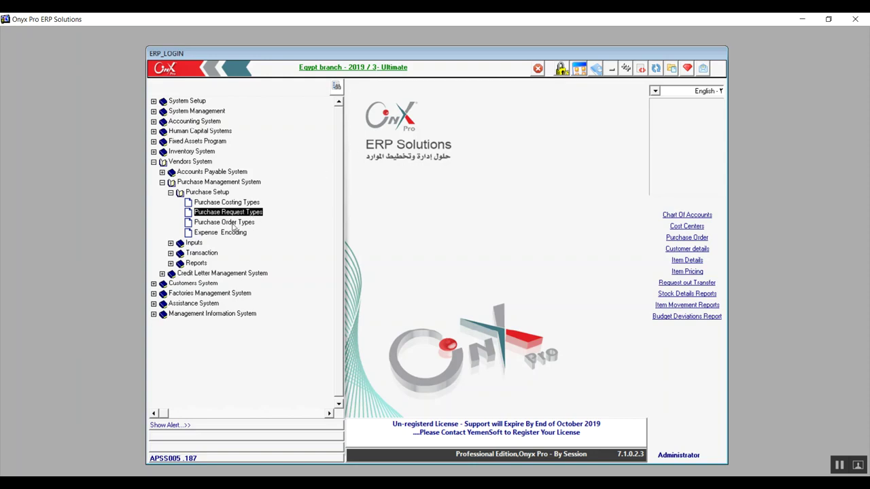
Step: Open the Purchase Order Types screen and display the existing purchase order type 1
double_click(232, 224)
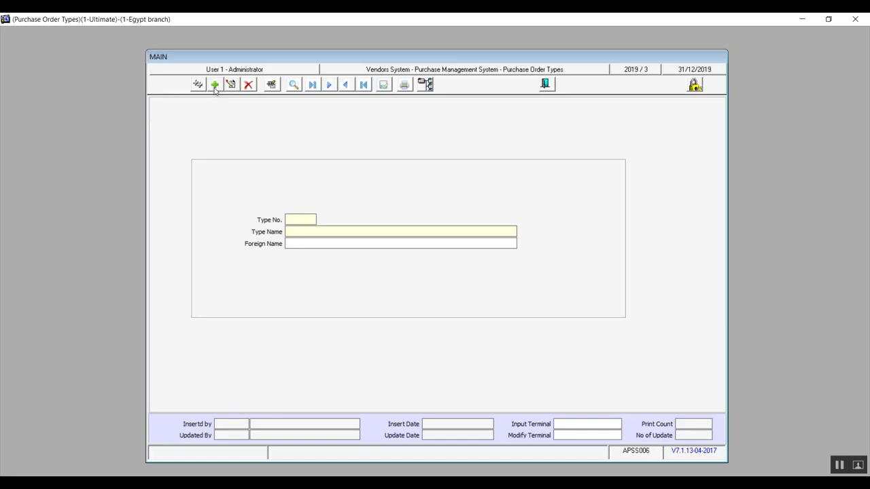
left_click(294, 84)
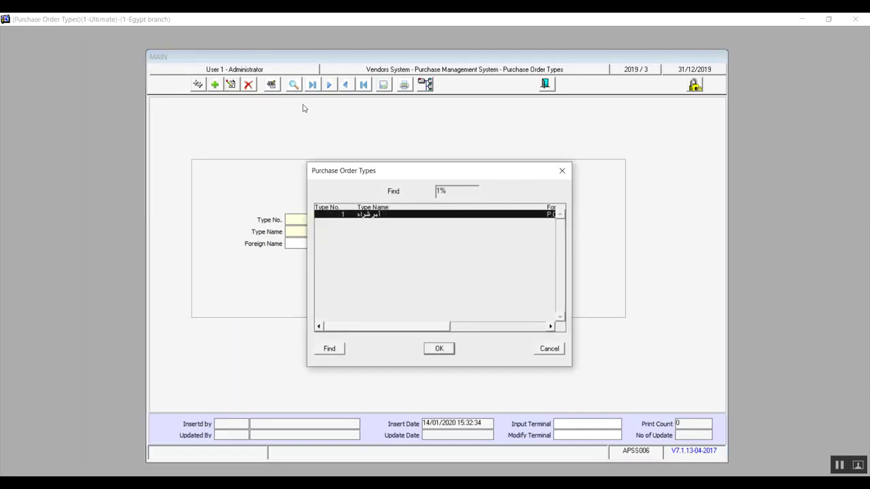
left_click(441, 351)
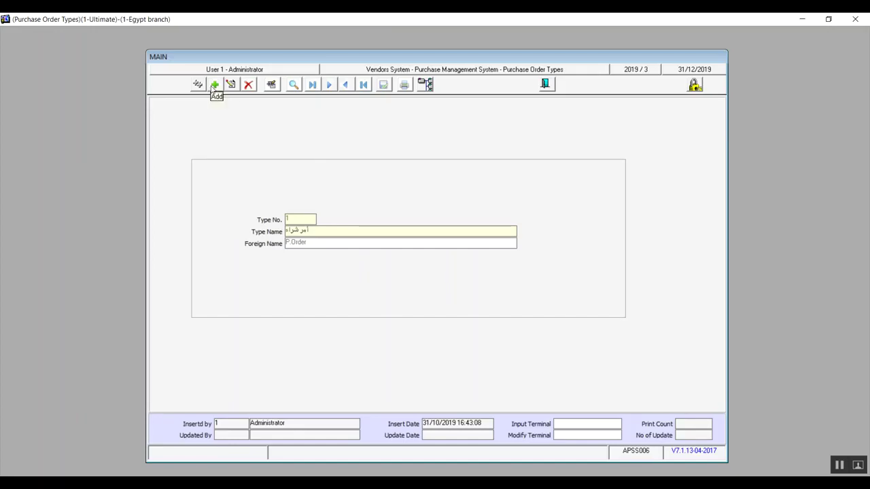
Step: Add a purchase order type named "P.O .raw material", save it and leave the screen
left_click(213, 86)
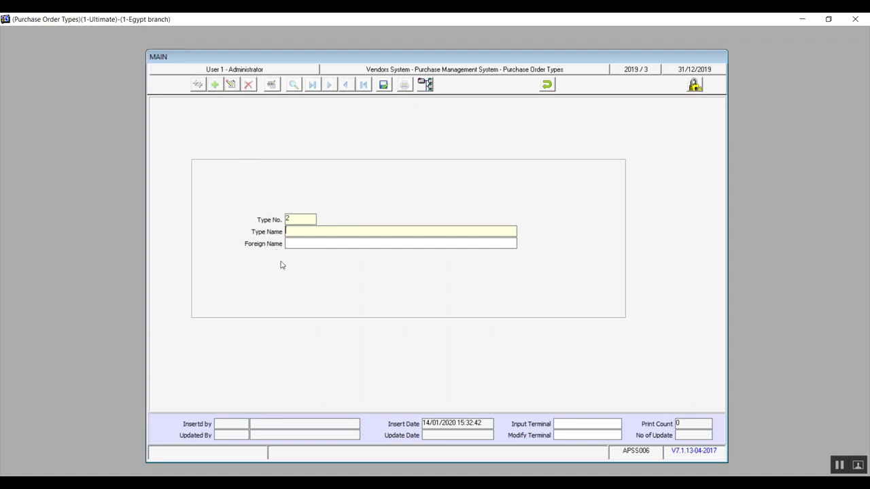
type("P.O .raw material")
left_click(383, 85)
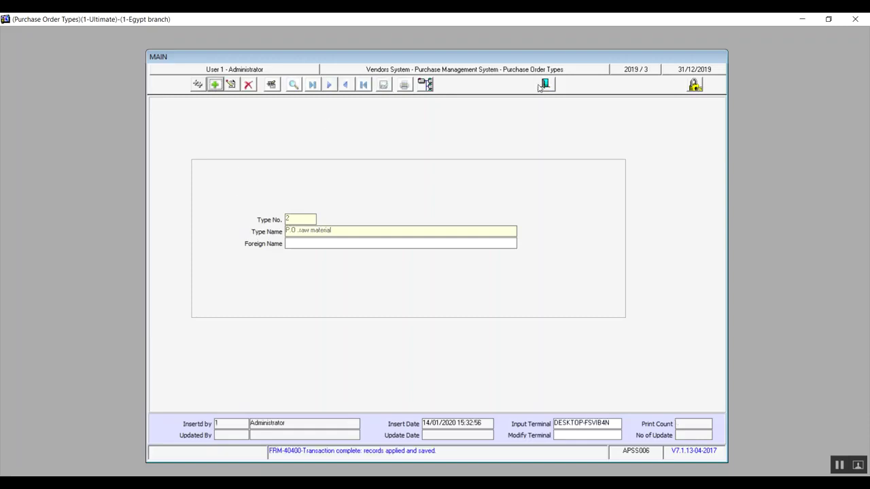
left_click(545, 84)
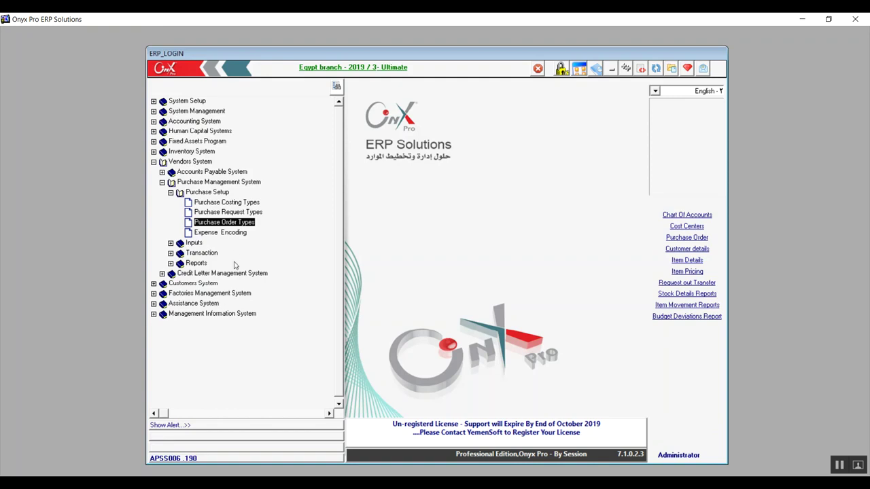
Step: In Expense Encoding, add a new expense with the local name "trans" and the Transportation expenses account
left_click(232, 233)
double_click(233, 234)
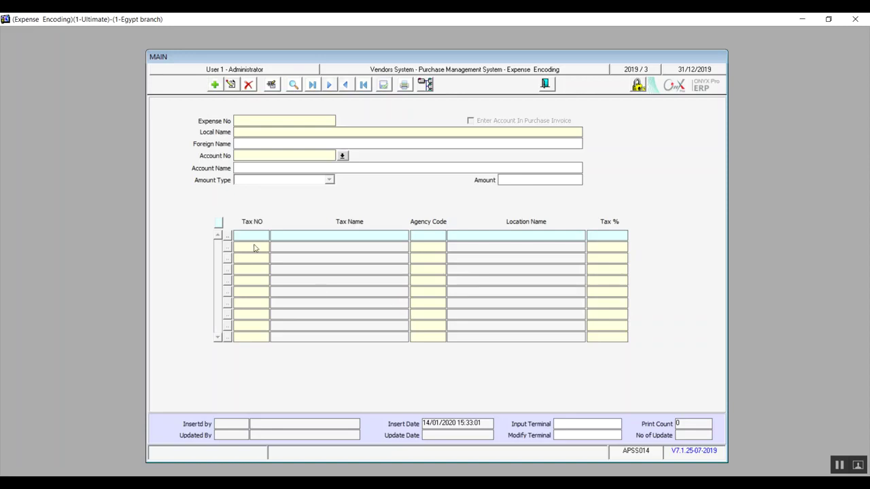
left_click(214, 84)
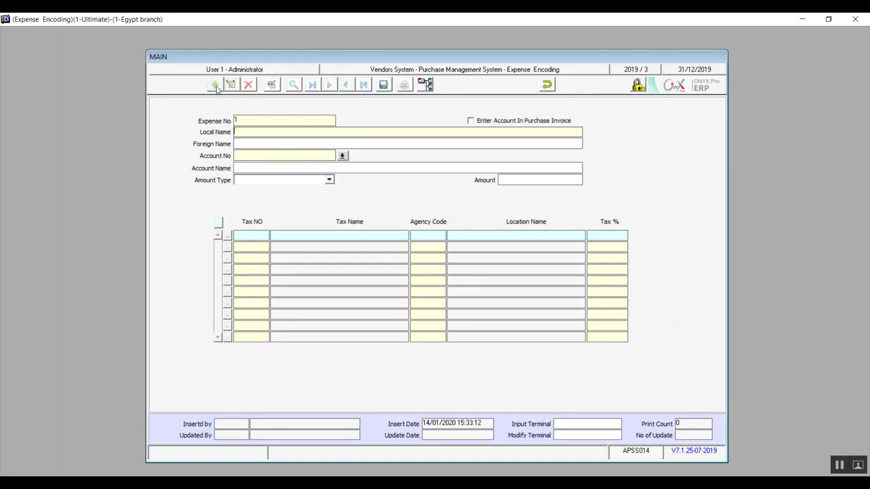
type("trans")
double_click(293, 156)
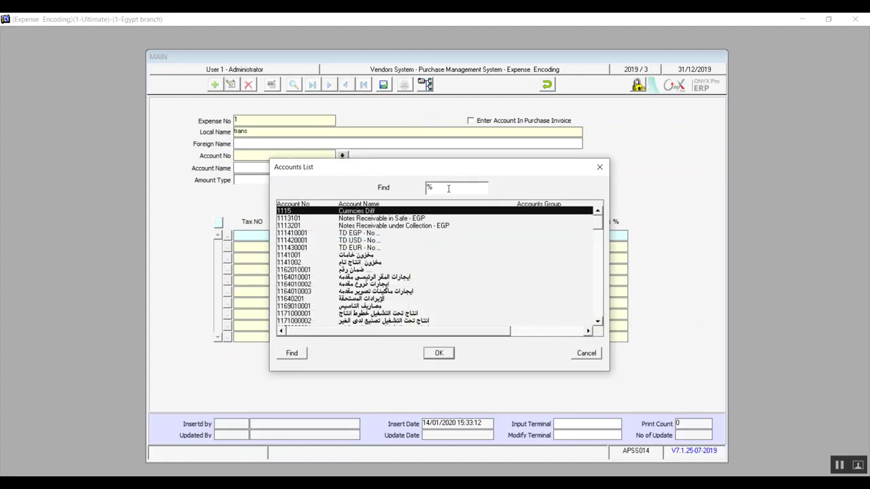
type("tran")
key("Return")
double_click(357, 227)
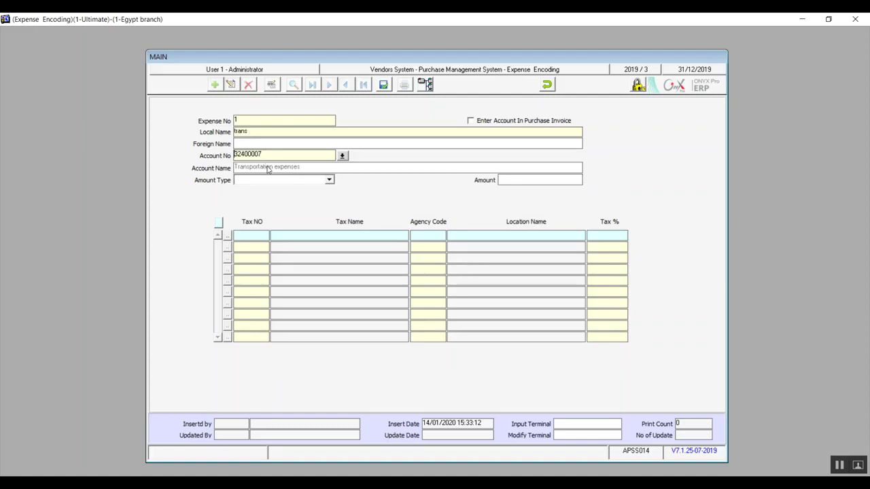
Step: Set the expense's amount type to 2- Amount with a value of 100 and enable Enter Account In Purchase Invoice
left_click(329, 180)
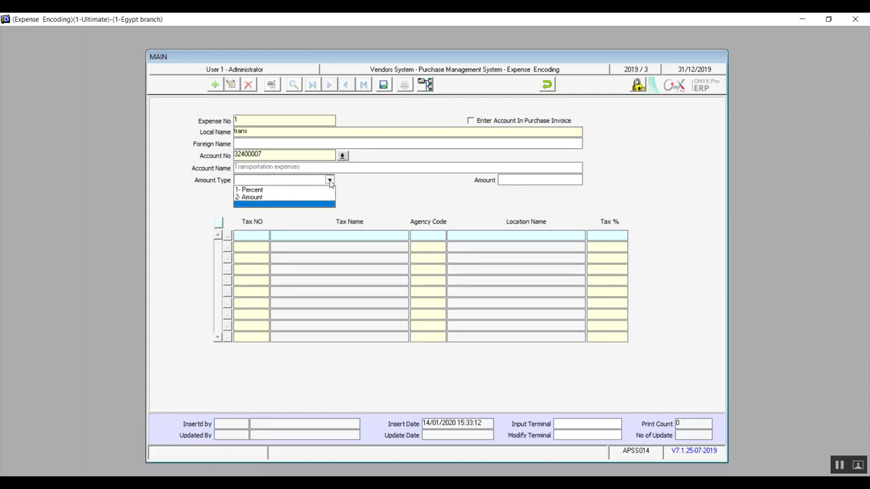
left_click(295, 197)
key("Tab")
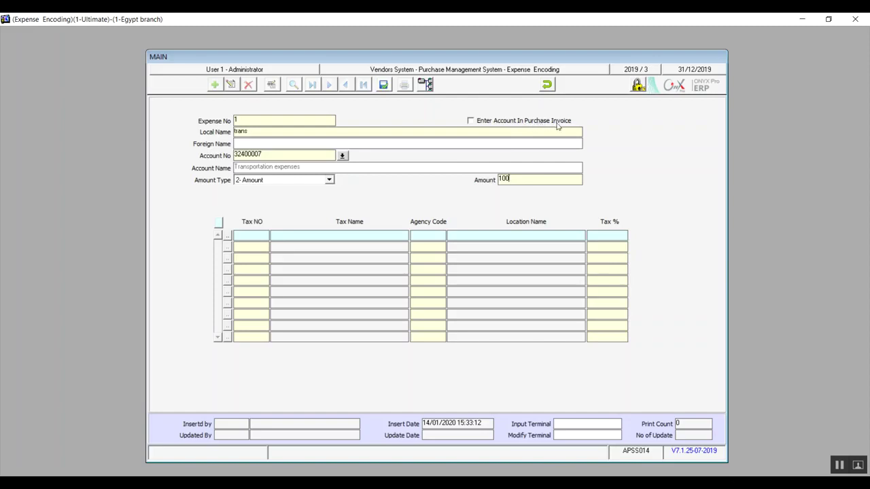
left_click(471, 121)
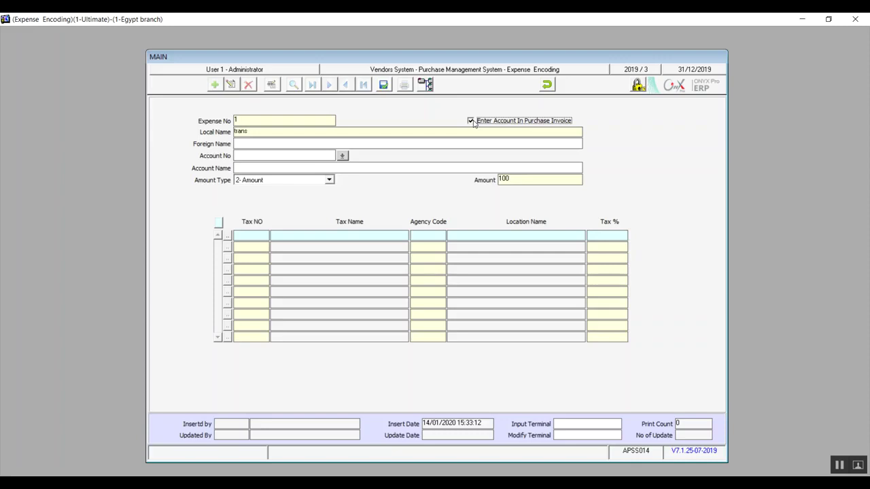
Step: Discard the unsaved expense record and leave the Expense Encoding screen
left_click(472, 121)
left_click(476, 123)
left_click(547, 85)
left_click(421, 286)
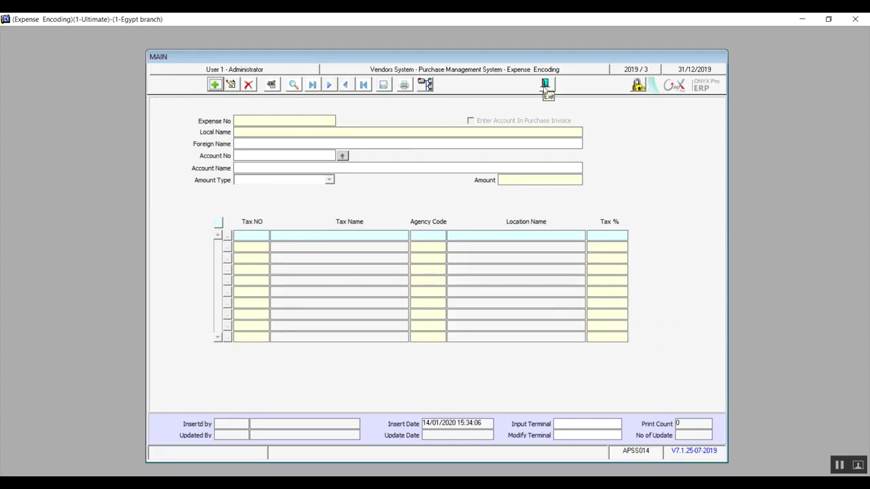
left_click(545, 85)
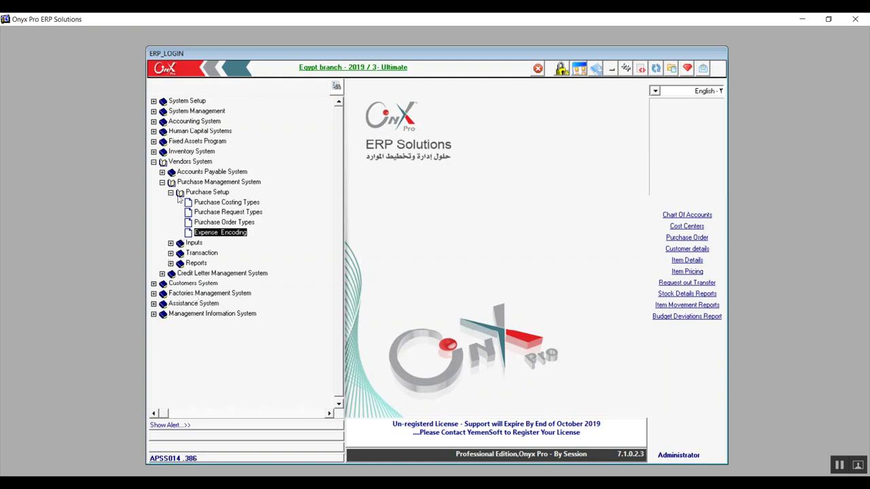
Step: Collapse Purchase Setup and open the Vendor Item Details screen from the Purchase Management System's Inputs
double_click(216, 194)
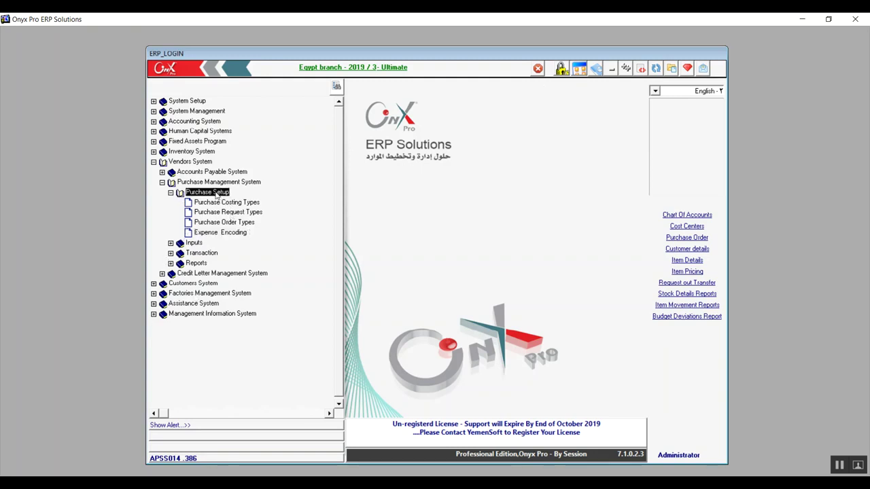
left_click(190, 203)
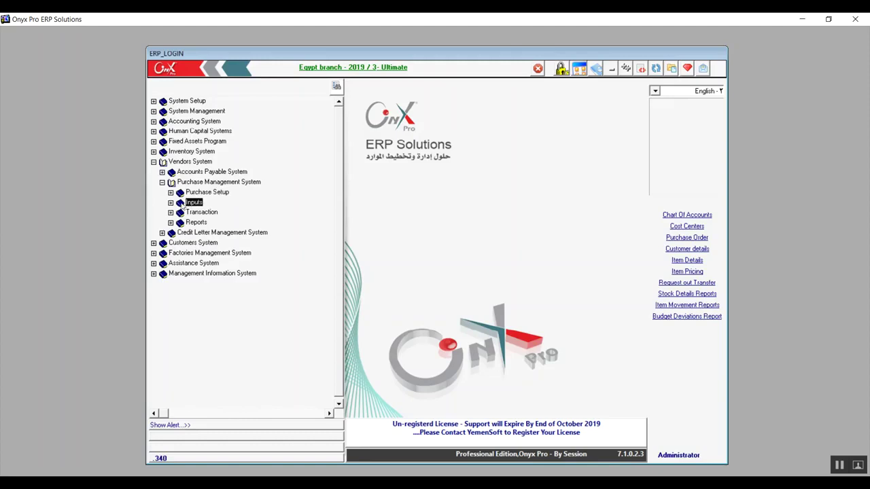
left_click(171, 204)
left_click(203, 214)
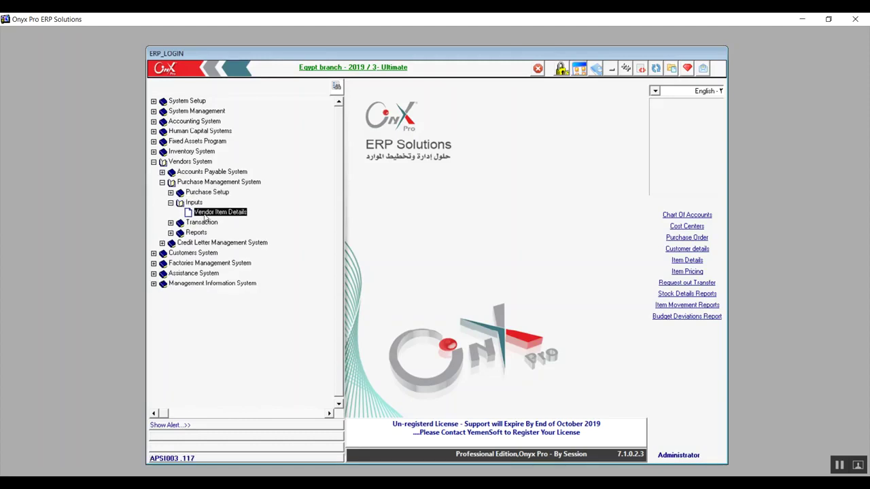
double_click(204, 213)
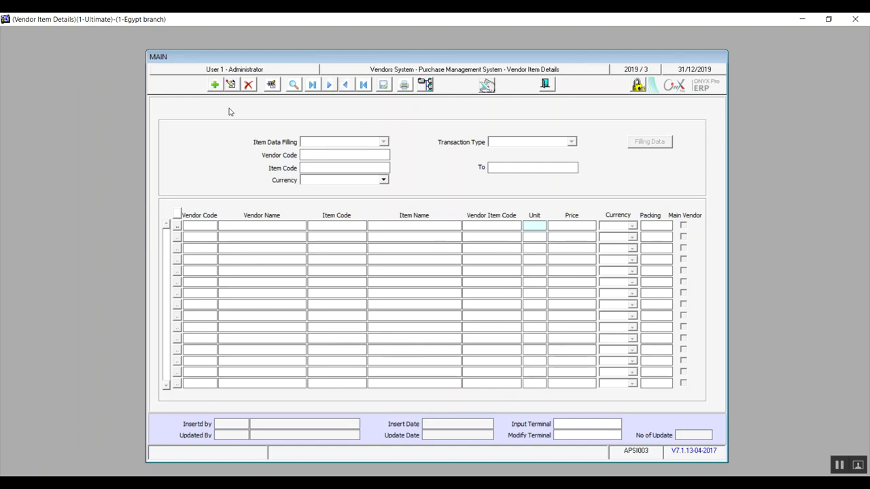
Step: Start a new Vendor Item Details entry filled 1- By Vendor, with vendor codes 1 to 2 and item code 1
left_click(214, 84)
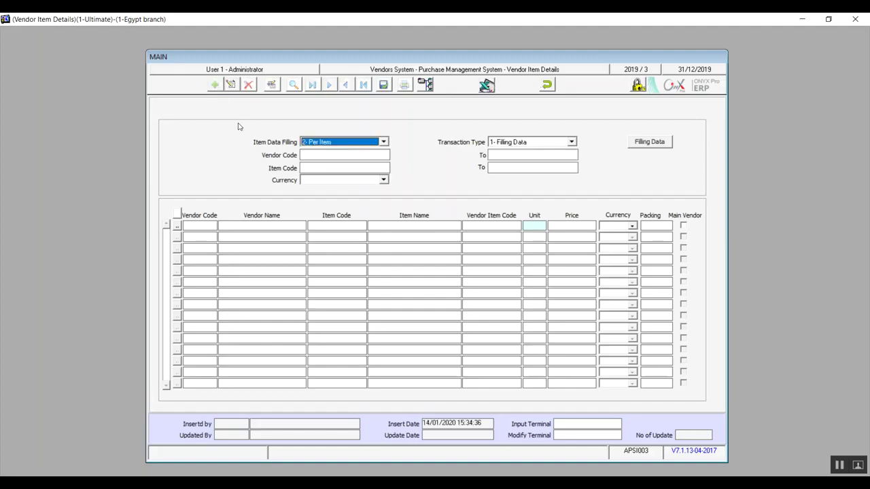
left_click(384, 142)
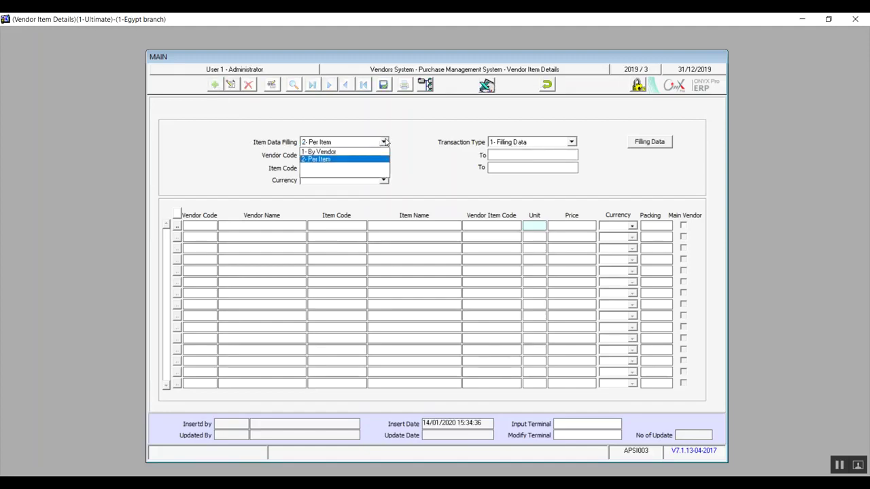
left_click(334, 152)
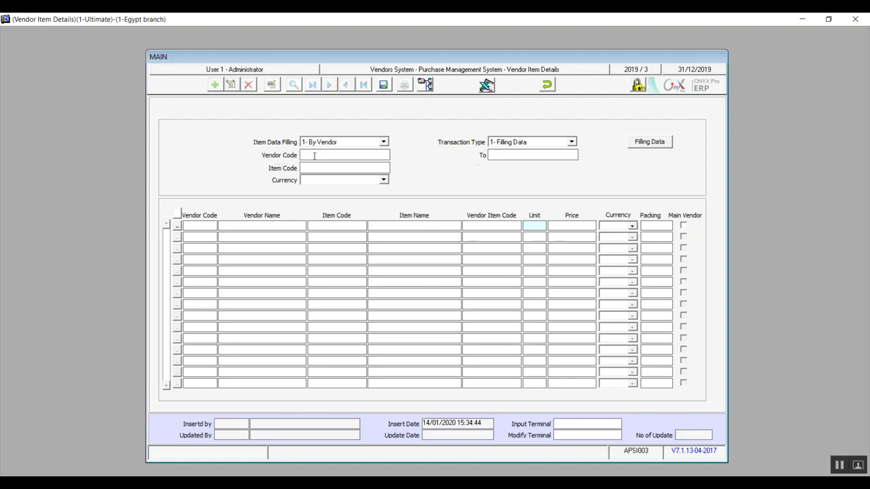
type("1")
left_click(341, 167)
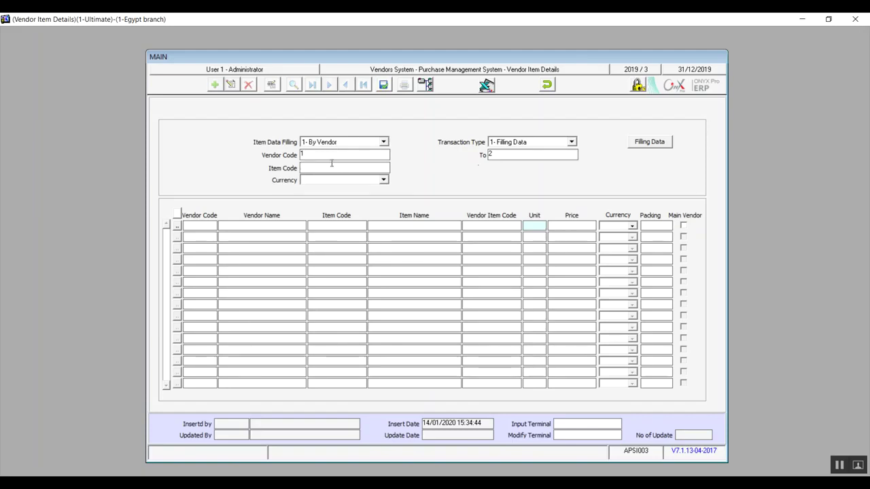
type("1")
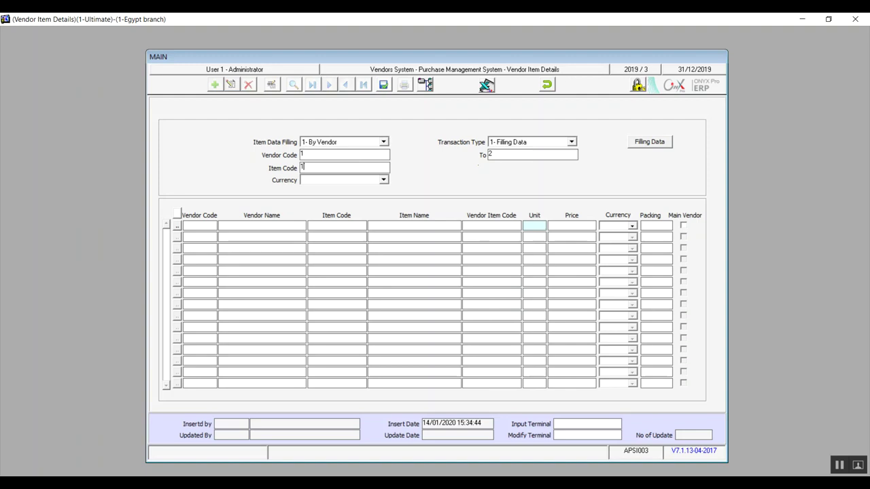
left_click(385, 180)
left_click(385, 180)
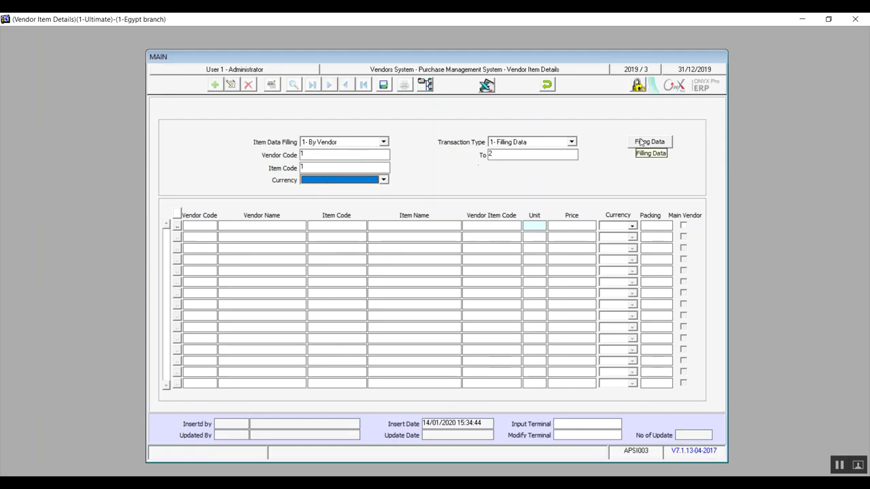
left_click(360, 169)
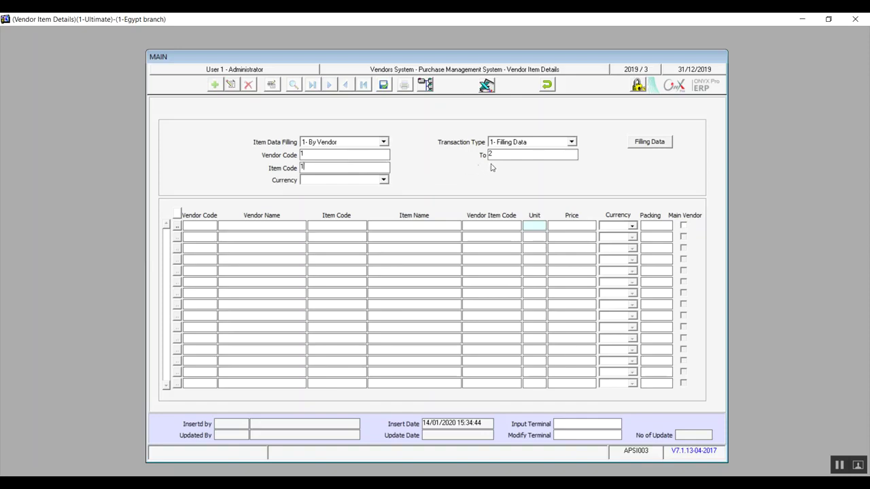
Step: Compare the 2- Per Item and 1- By Vendor options for Item Data Filling, ending on 1- By Vendor
left_click(383, 143)
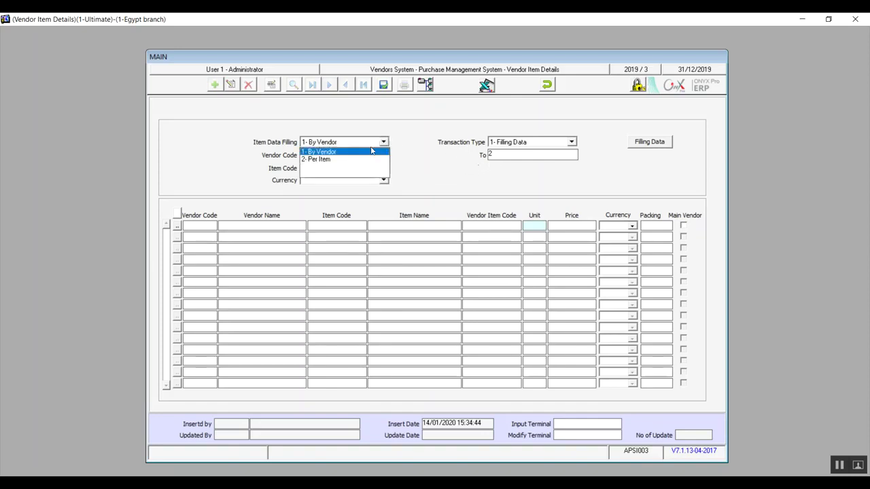
left_click(352, 161)
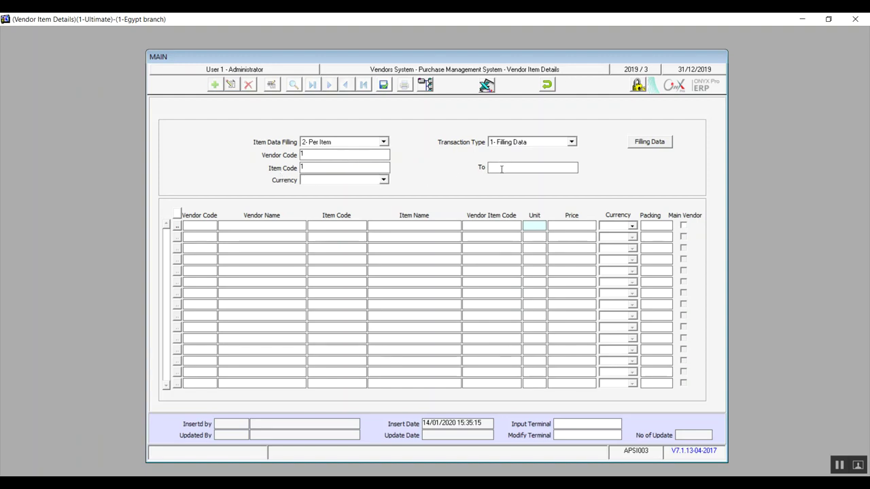
left_click(384, 142)
left_click(360, 150)
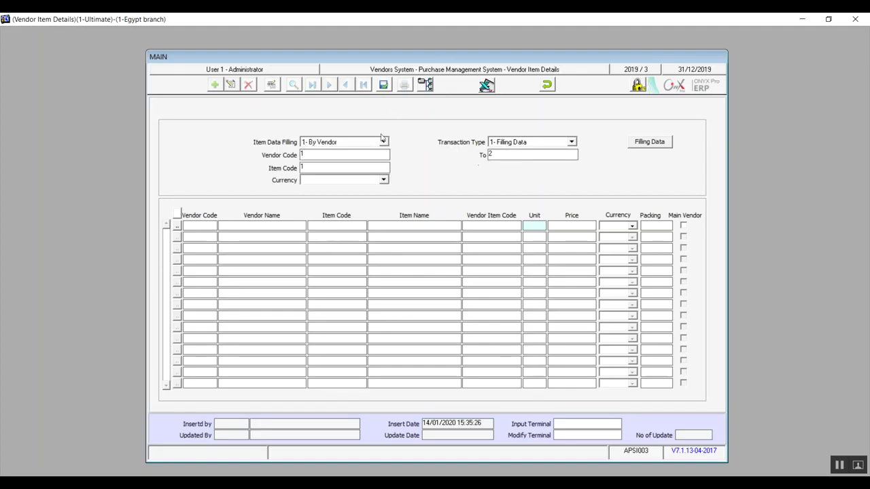
left_click(384, 142)
left_click(368, 158)
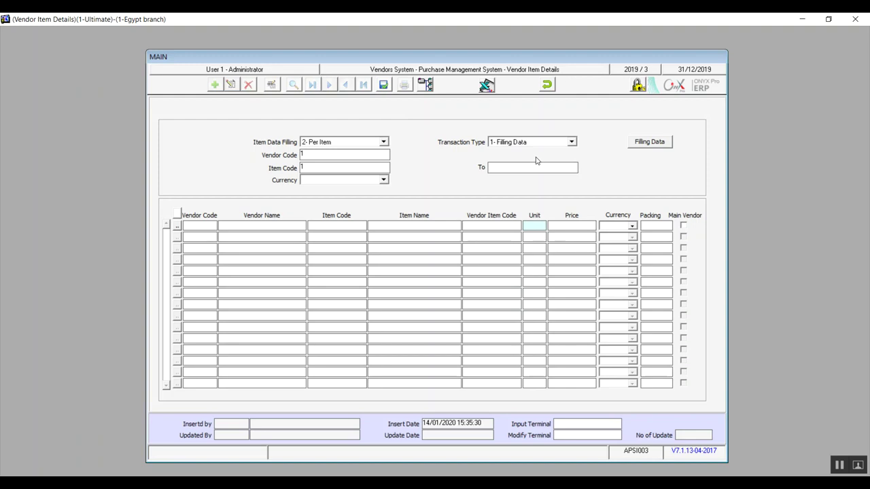
left_click(385, 142)
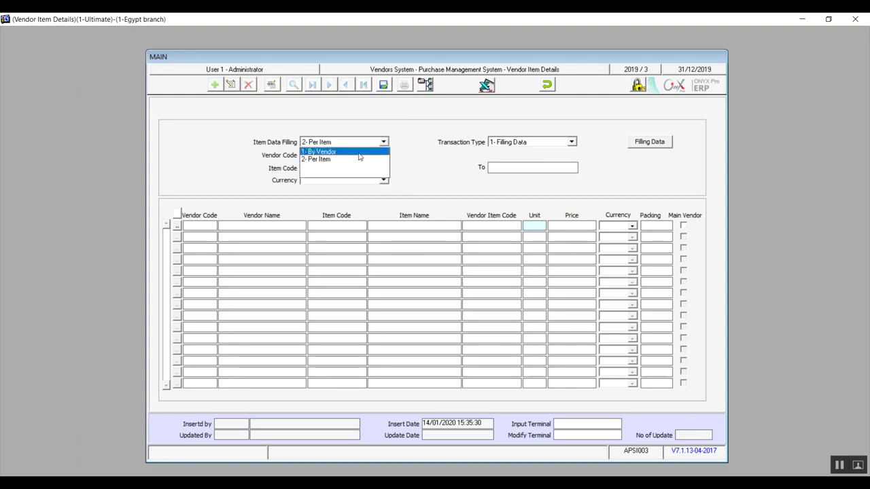
left_click(358, 153)
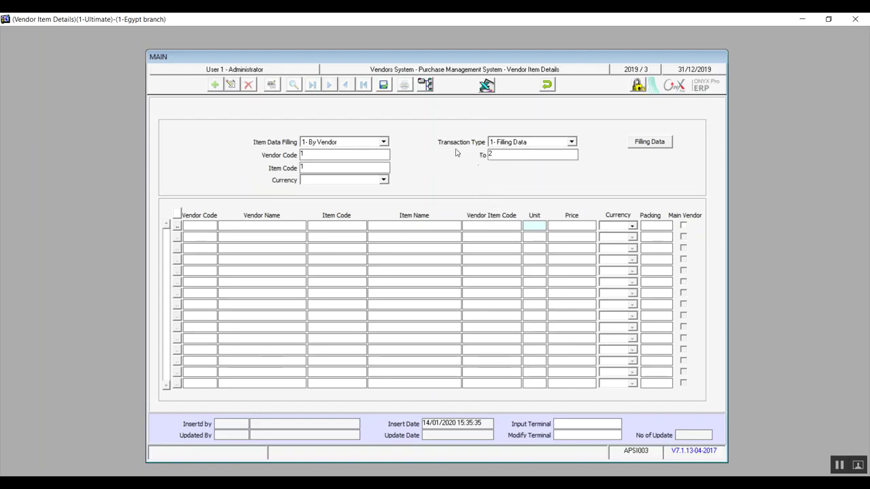
Step: Fill the vendor item grid using transaction type 1- Filling Data and dismiss the resulting message
left_click(572, 142)
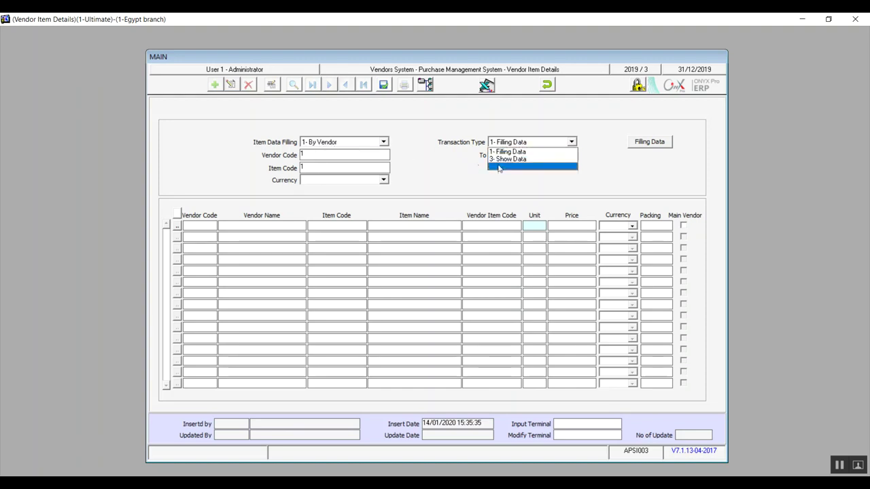
left_click(513, 152)
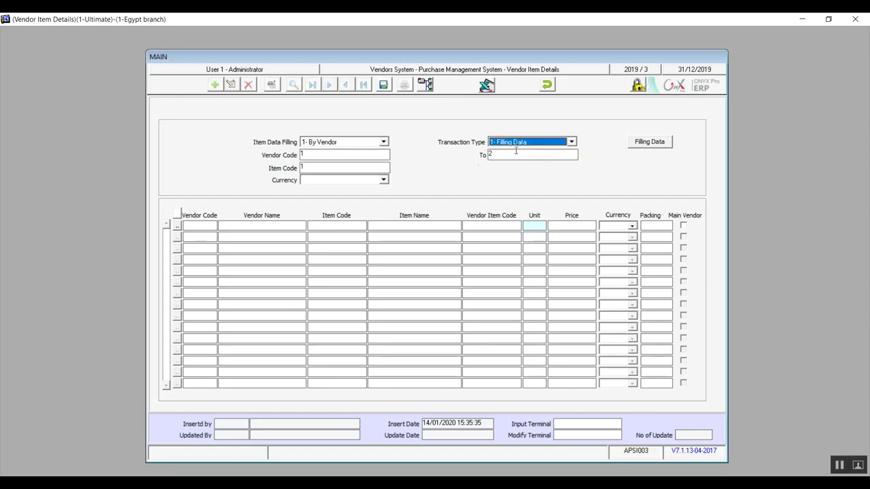
left_click(646, 143)
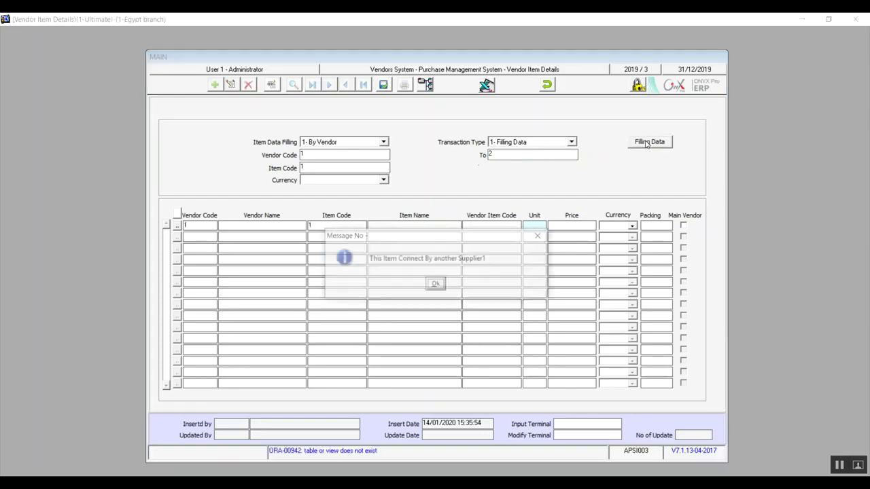
left_click(436, 285)
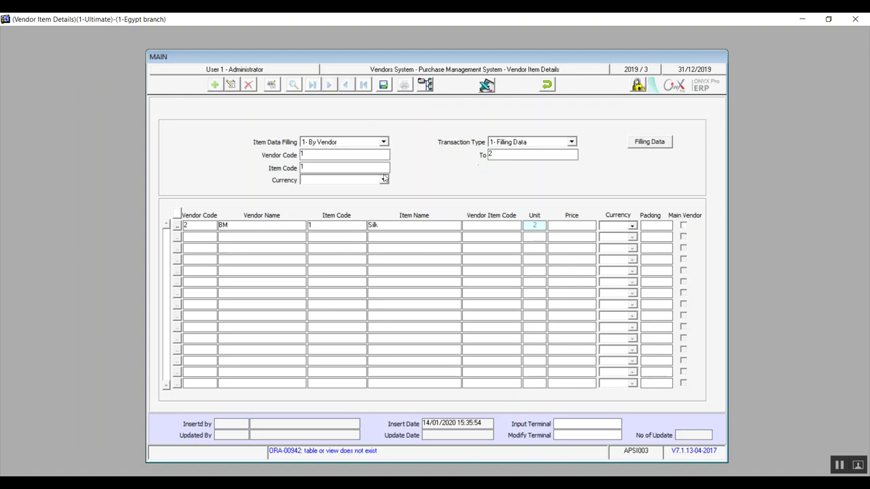
Step: Display the stored vendor item data with transaction type 3- Show Data, then cancel the entry
left_click(572, 141)
left_click(523, 157)
left_click(648, 144)
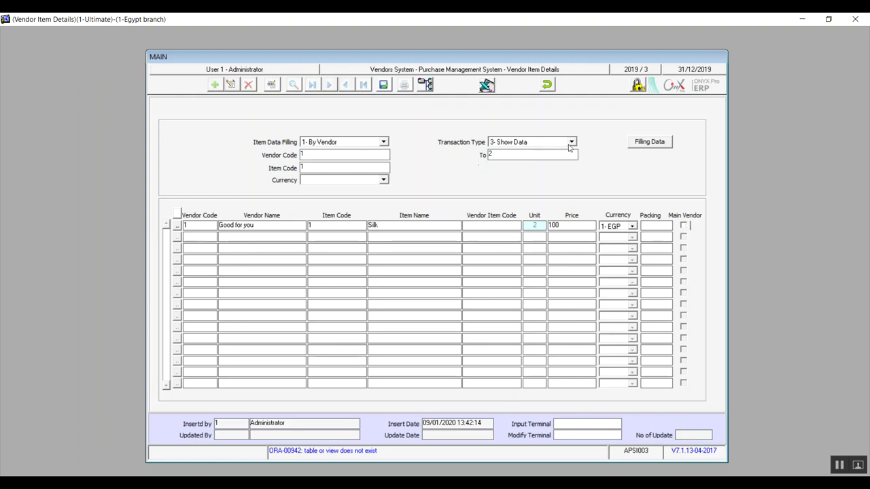
left_click(549, 87)
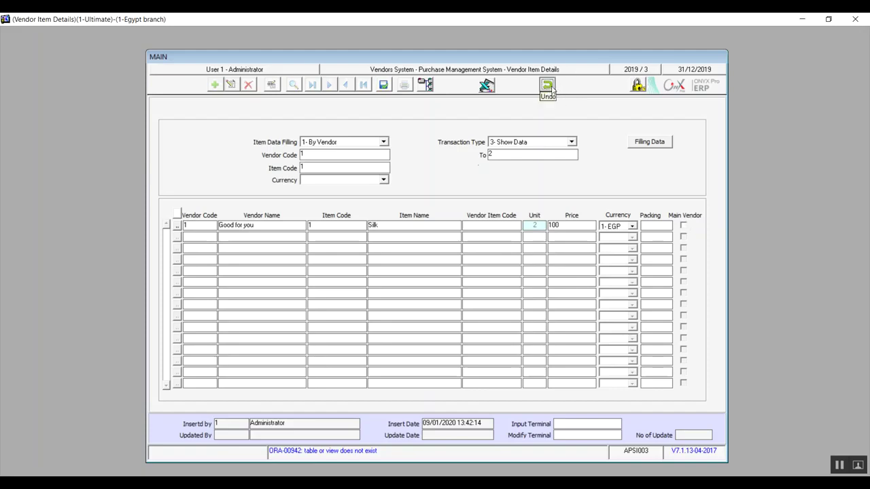
left_click(423, 285)
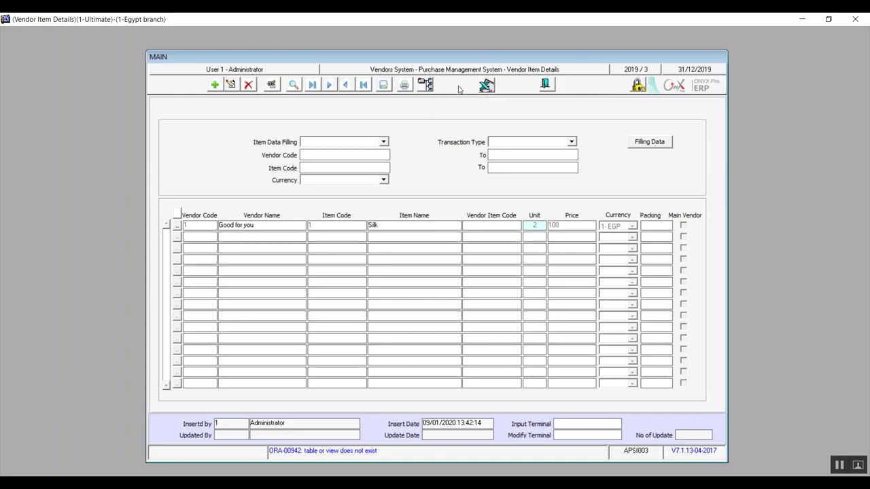
Step: View the Excel import dialog, close it without importing and leave the Vendor Item Details screen
left_click(486, 84)
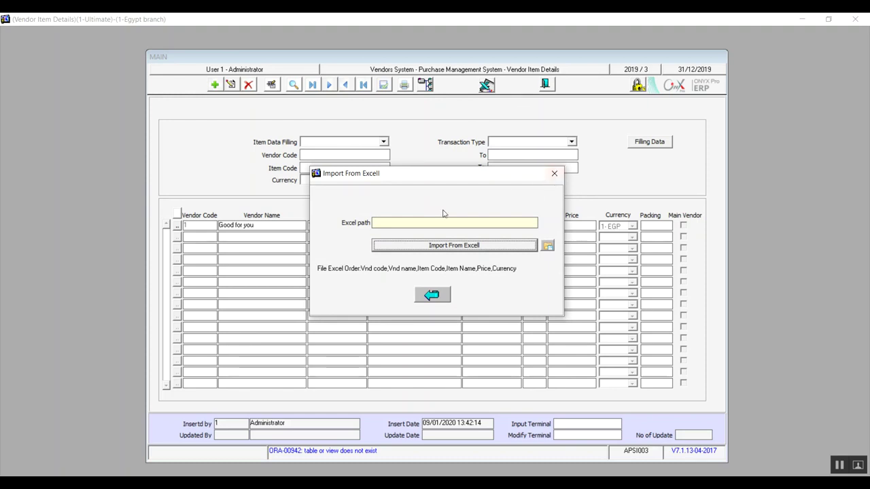
left_click(553, 174)
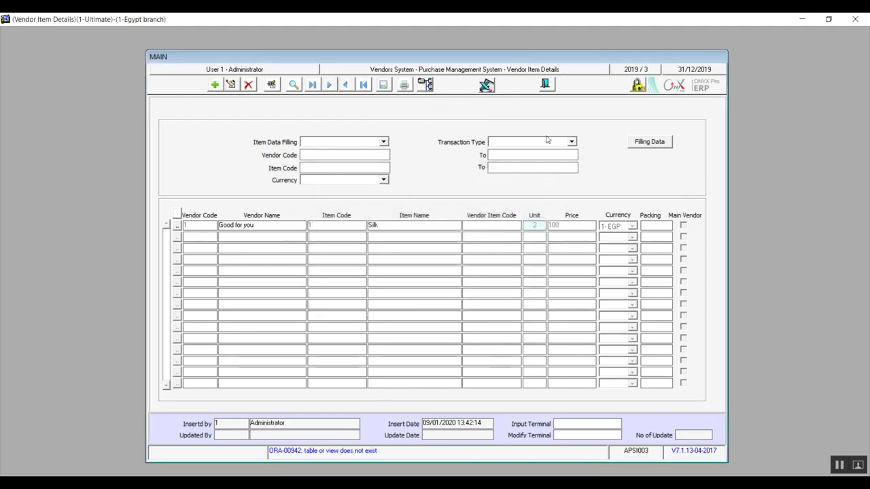
left_click(550, 87)
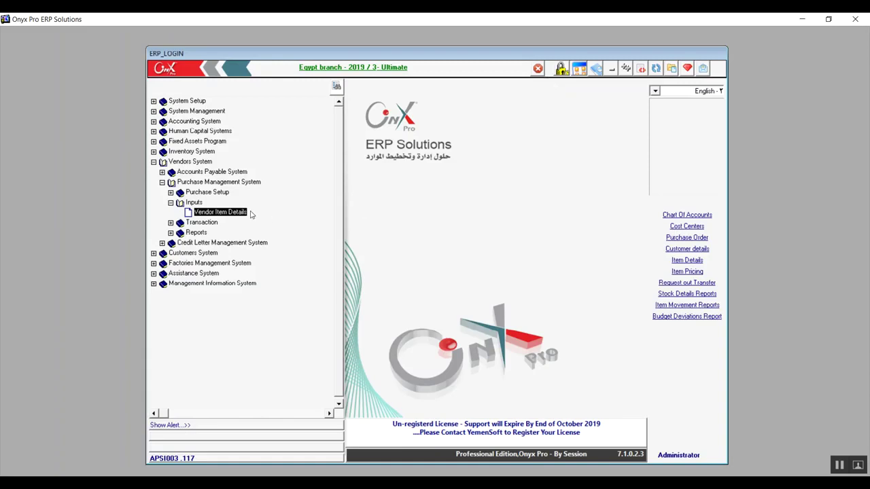
Step: Collapse Inputs, open the Purchase Request screen under Transaction and start a new purchase request
left_click(171, 203)
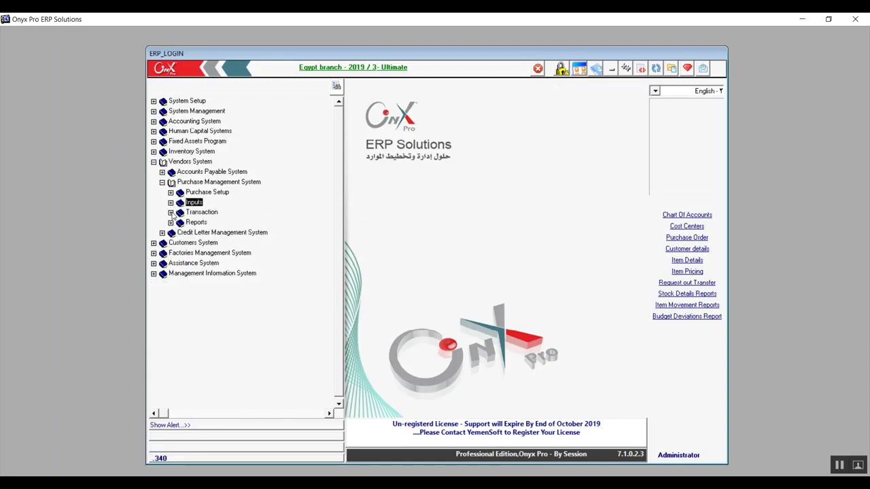
left_click(172, 213)
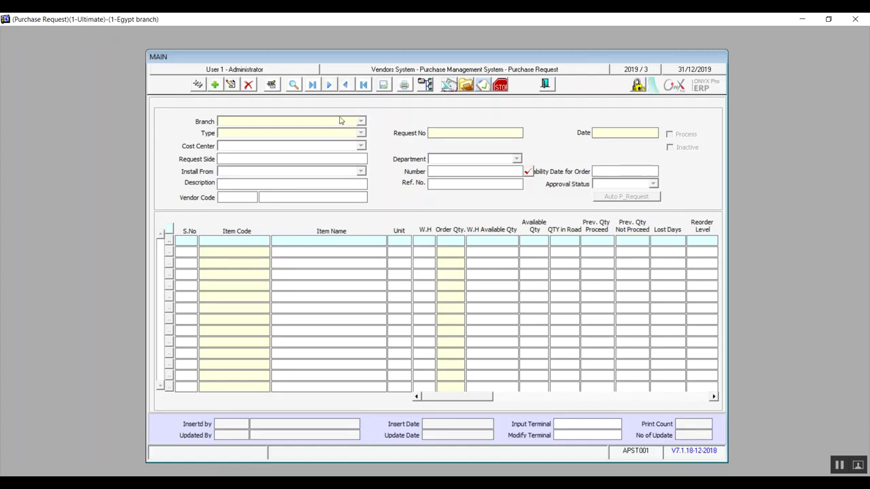
left_click(216, 85)
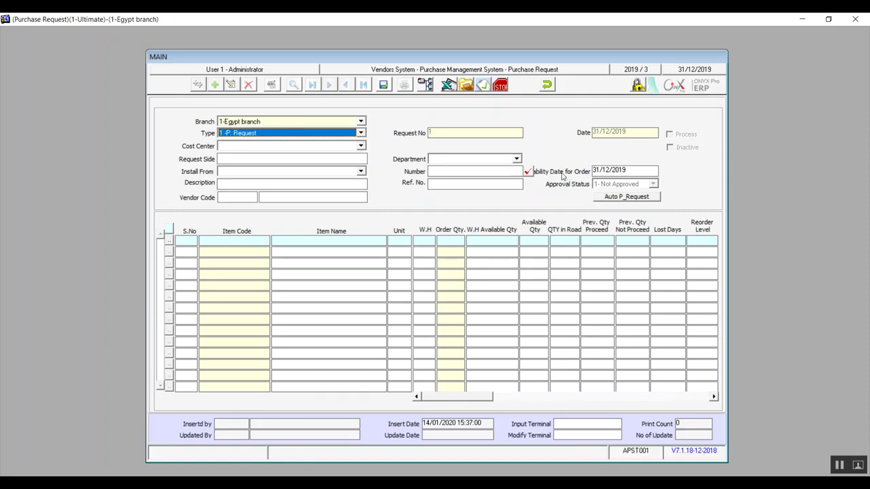
Step: Set the purchase request's availability date for order to 5/2/2020
left_click(634, 172)
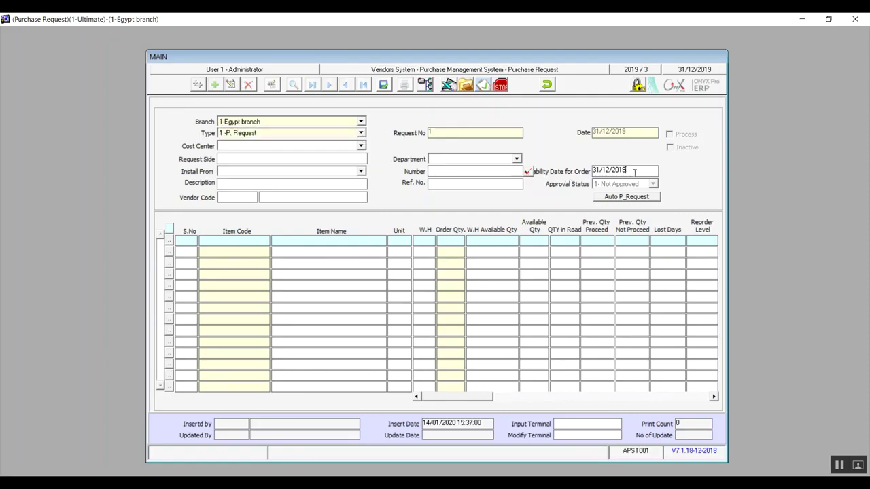
key("BackSpace")
key("BackSpace")
key("BackSpace")
key("BackSpace")
key("BackSpace")
key("BackSpace")
key("BackSpace")
key("BackSpace")
key("BackSpace")
key("BackSpace")
type("5/2/2020")
Step: Assign the cost center 2- summr 1 to the purchase request and move on to the Request Side field
left_click(361, 146)
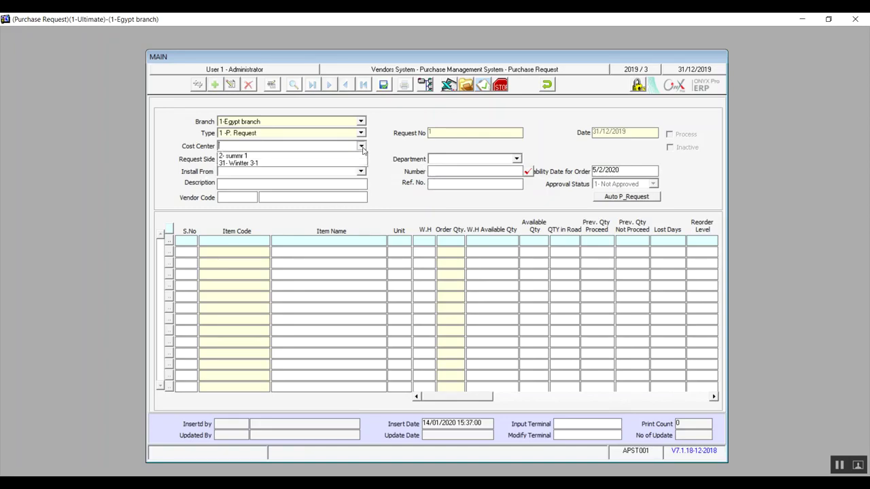
left_click(300, 156)
left_click(284, 161)
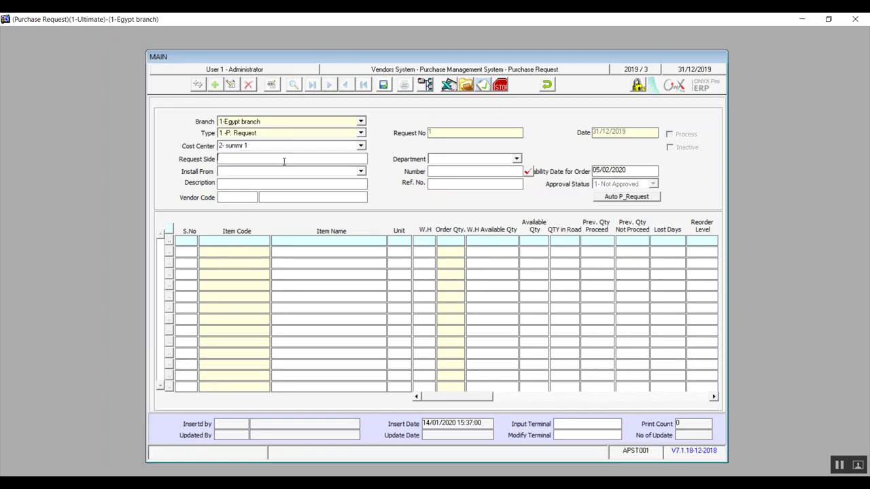
type("jhkh")
key("BackSpace")
key("BackSpace")
key("BackSpace")
Step: Pass over the Department and Description fields and set the purchase request's vendor to 1, Good for you
left_click(499, 164)
left_click(500, 164)
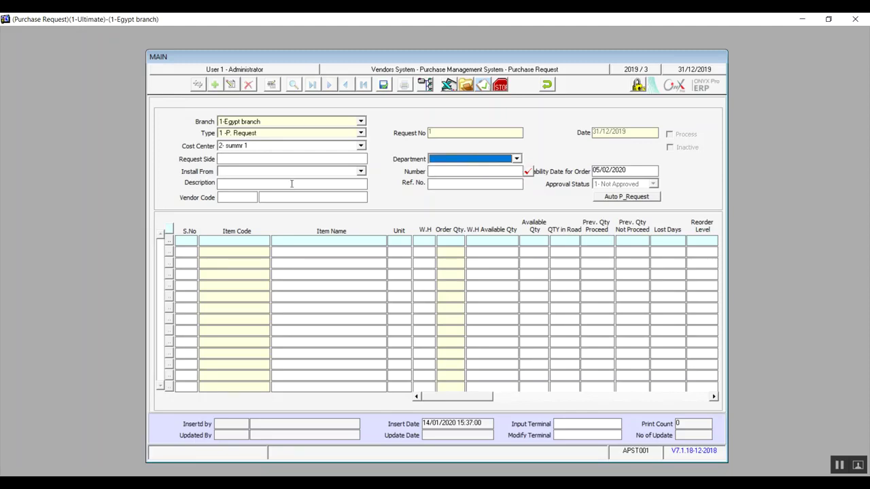
left_click(291, 183)
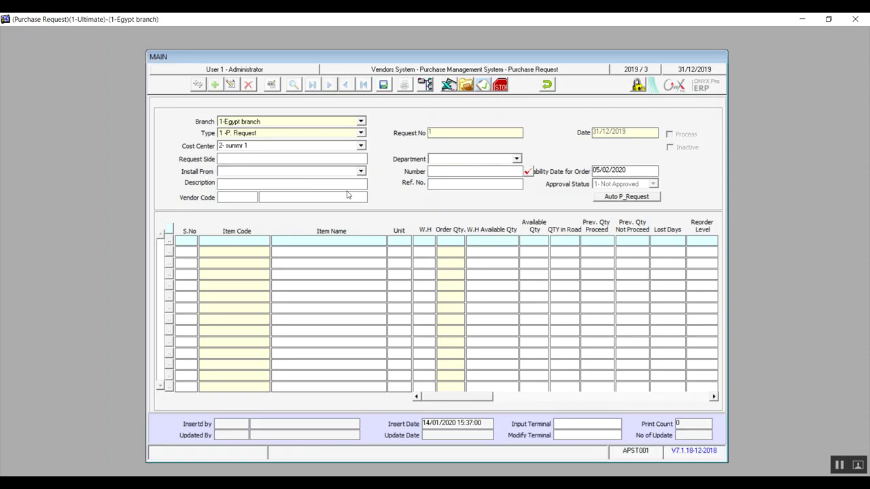
left_click(237, 198)
key("F9")
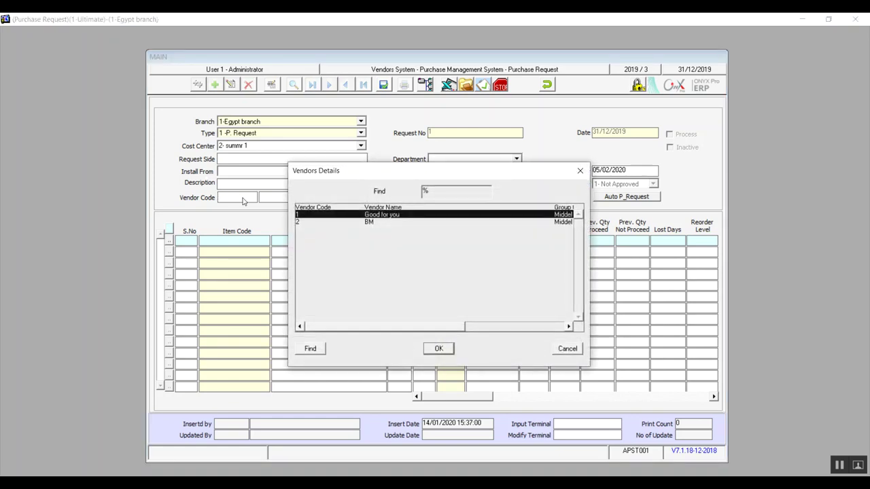
double_click(402, 215)
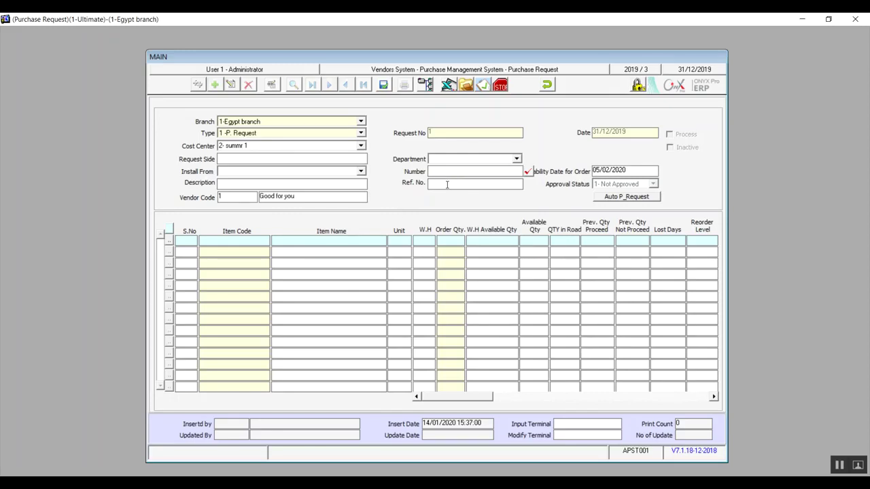
Step: View the Install From source options of the purchase request and move on to the Number field
left_click(344, 174)
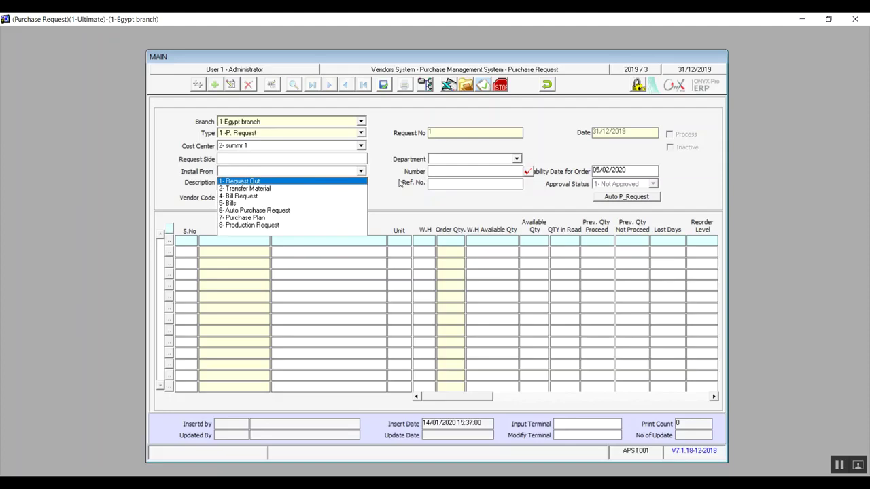
left_click(299, 181)
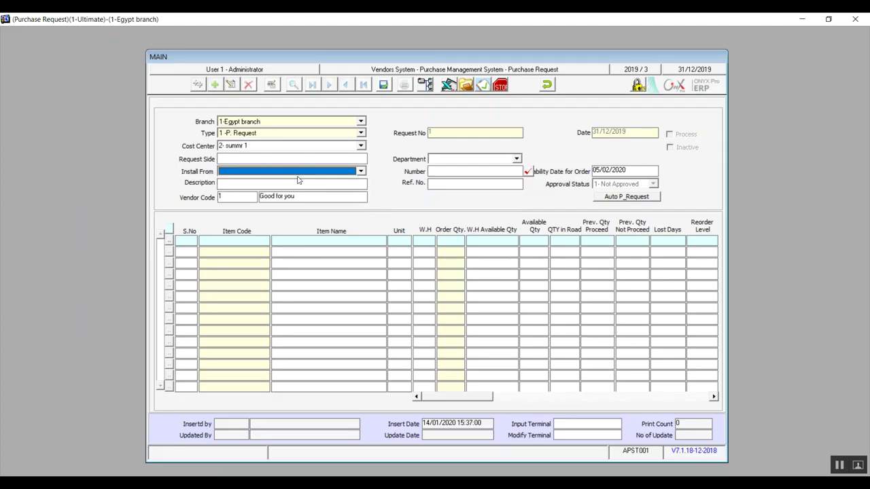
left_click(446, 172)
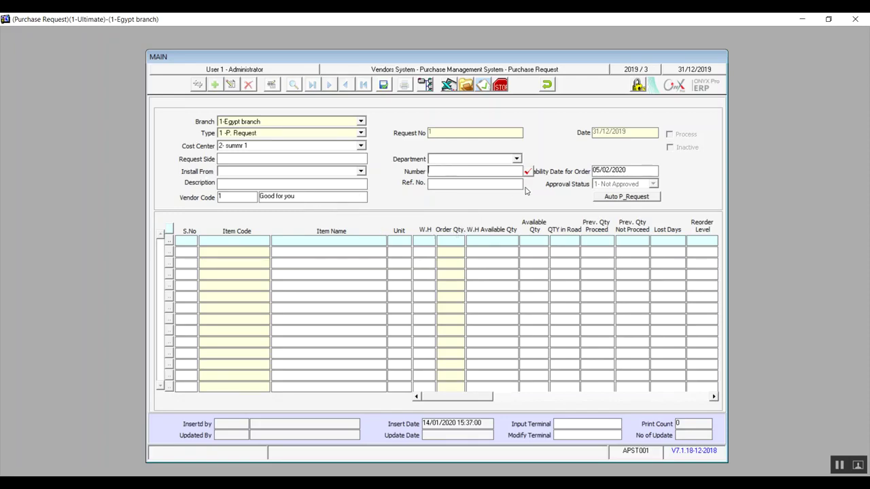
Step: Examine a new automatic purchase request and its Warehouse Group field, cancel it and return to the Purchase Request screen
left_click(618, 196)
left_click(619, 204)
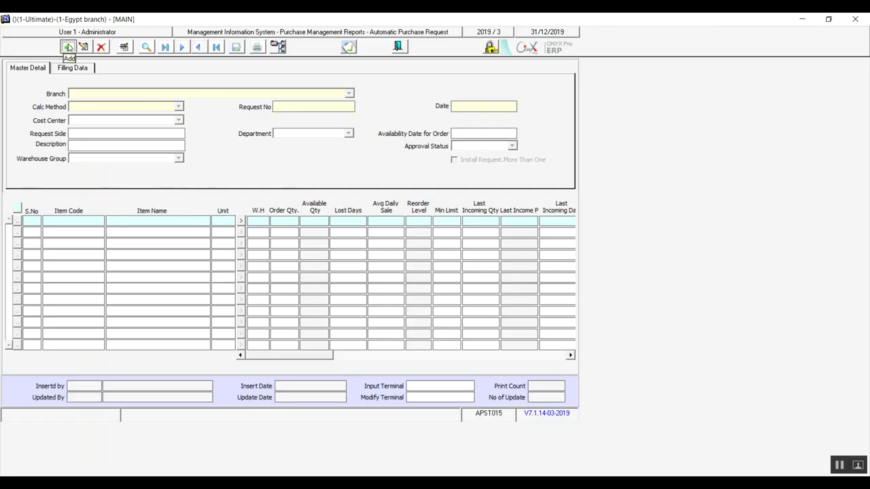
left_click(68, 47)
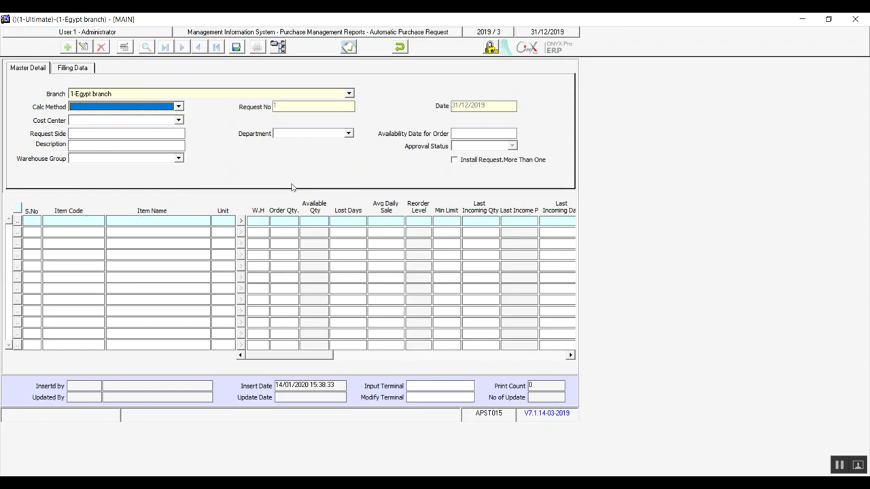
left_click(178, 159)
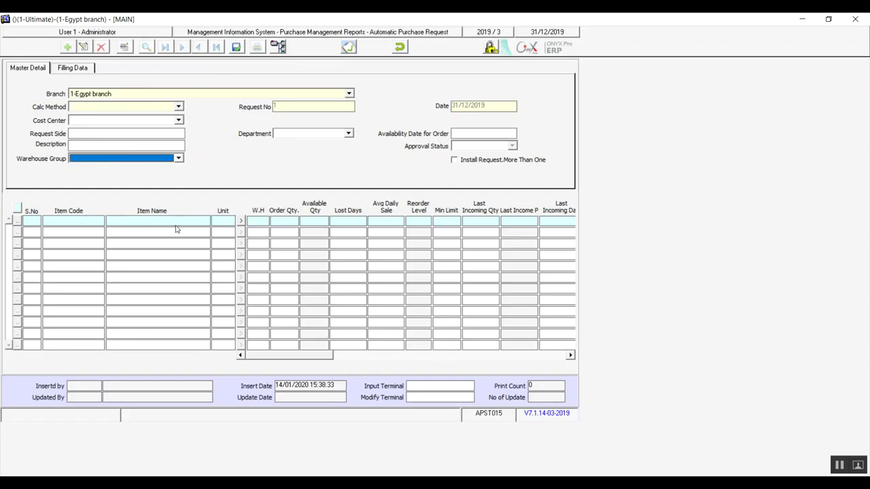
left_click(399, 48)
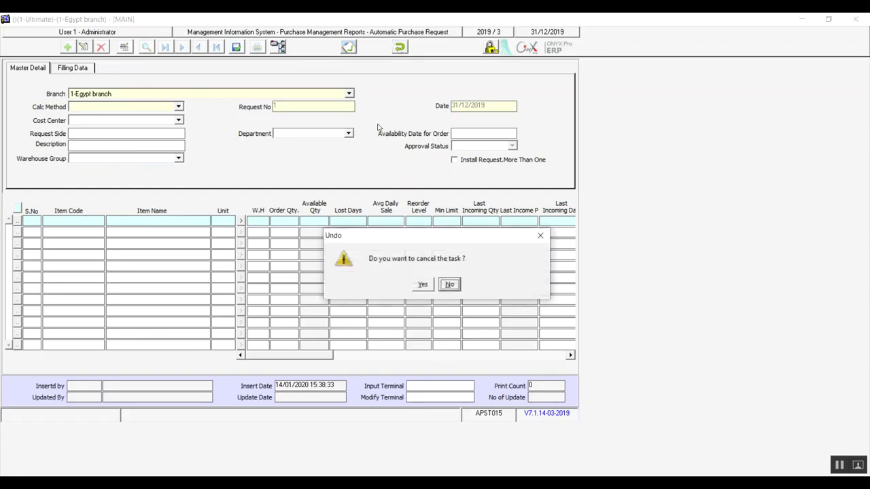
left_click(422, 284)
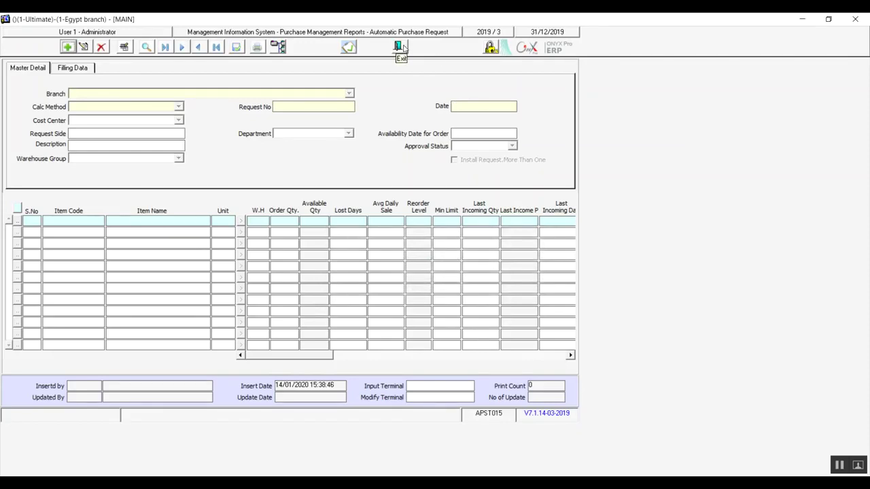
left_click(403, 47)
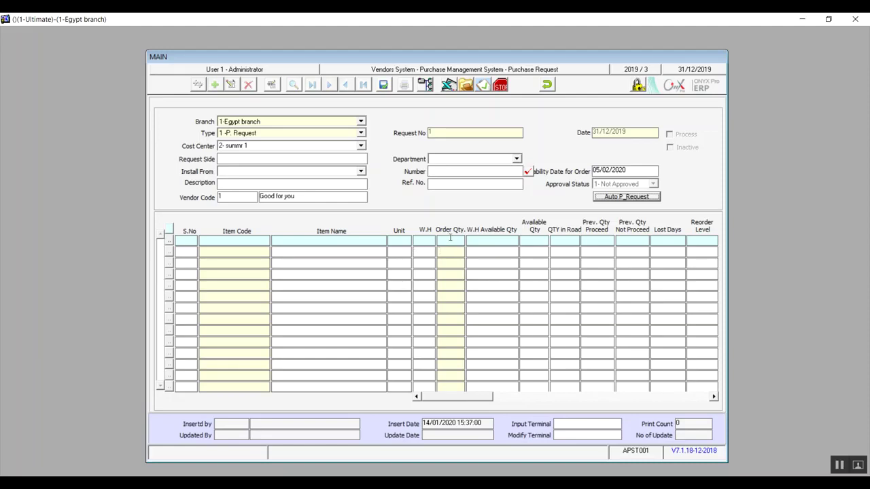
Step: Cancel the new purchase request and leave the Purchase Request screen
key("Tab")
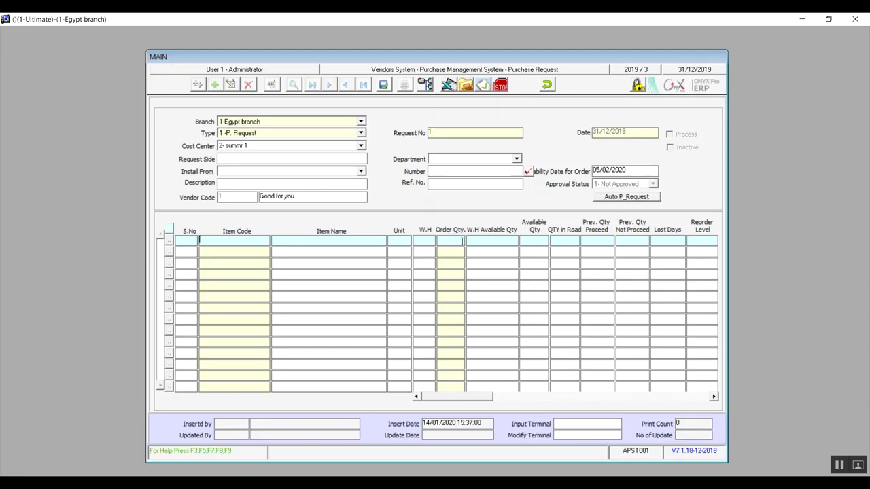
left_click(546, 91)
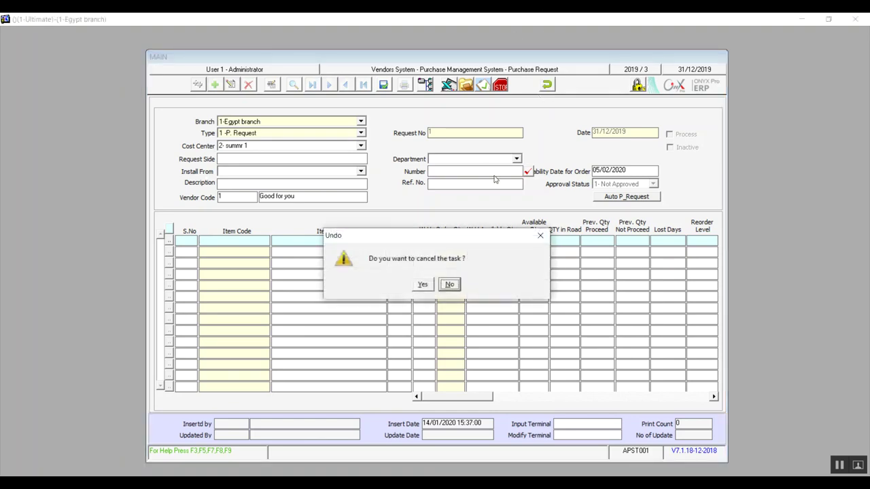
left_click(421, 284)
left_click(544, 84)
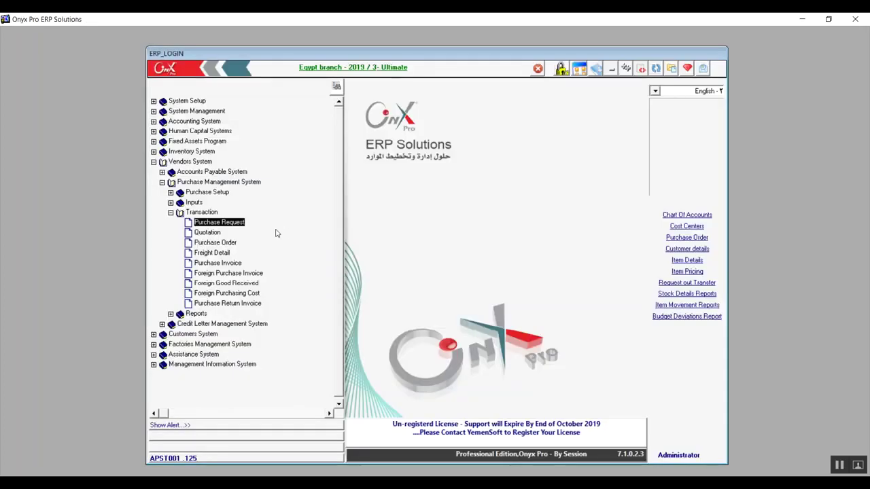
Step: Open the Quotation screen under Transaction, view its Excel import options and return to the master details
double_click(210, 233)
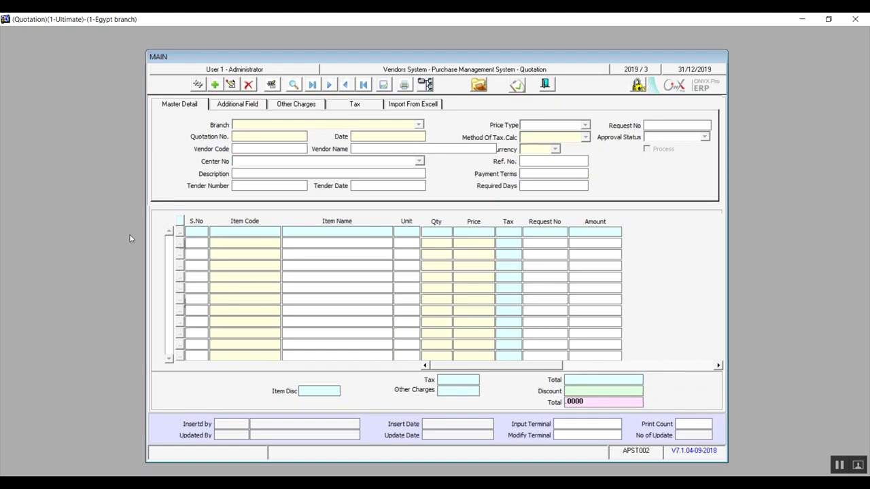
left_click(418, 105)
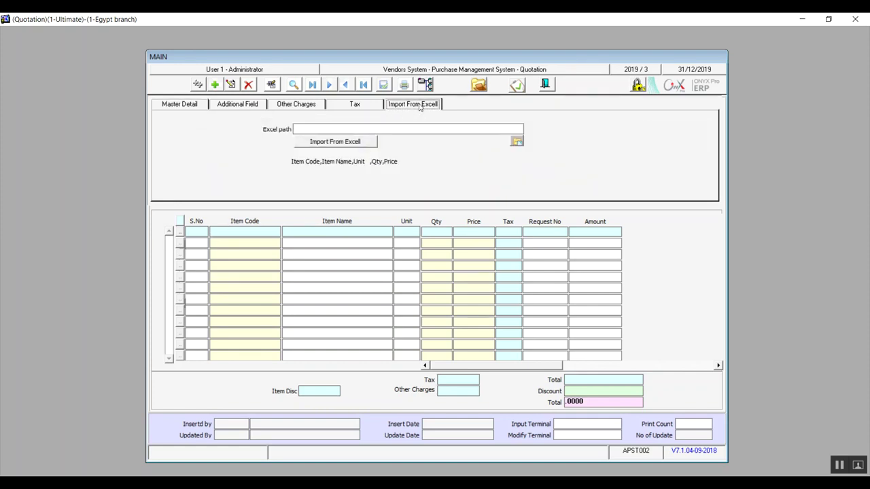
left_click(199, 106)
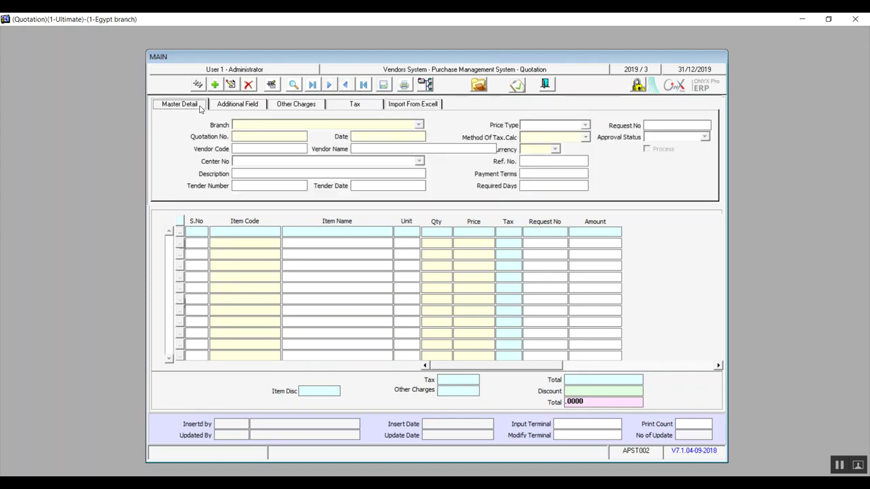
Step: Start a new quotation and review its master details and additional fields
left_click(214, 85)
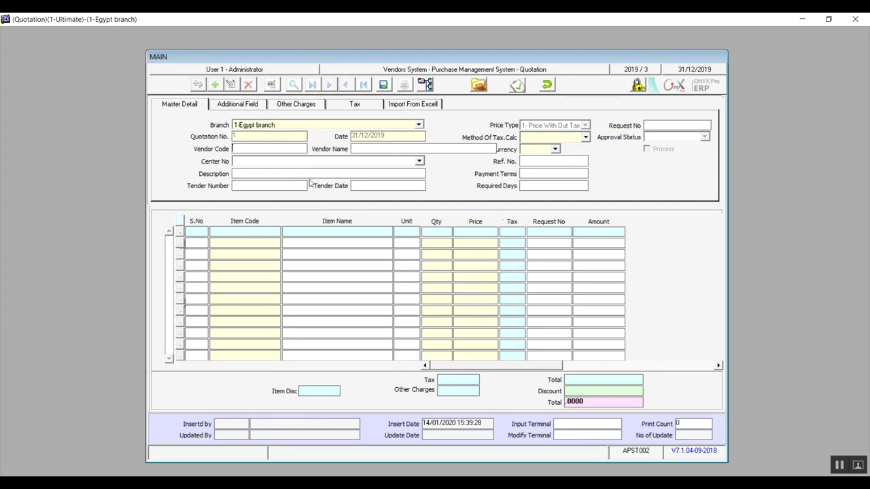
left_click(534, 185)
left_click(238, 106)
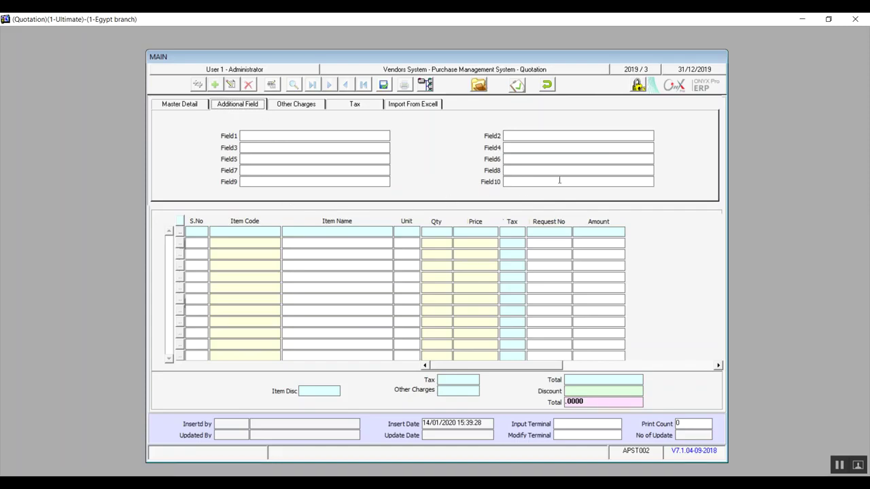
Step: Add charge 1, Transportation, to the quotation's other charges
left_click(301, 109)
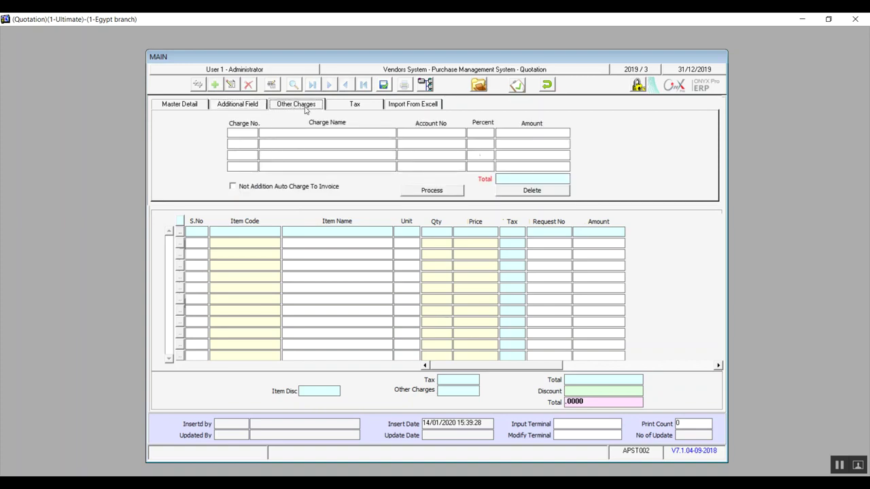
left_click(246, 134)
key("F9")
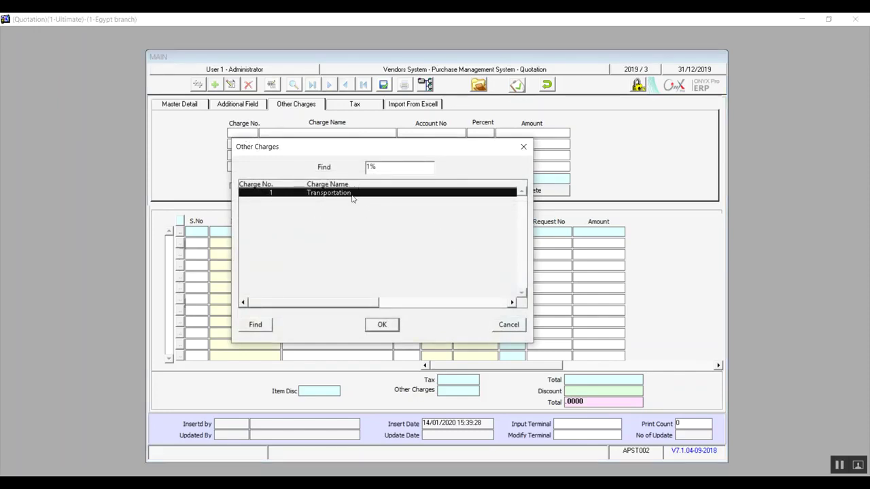
double_click(429, 193)
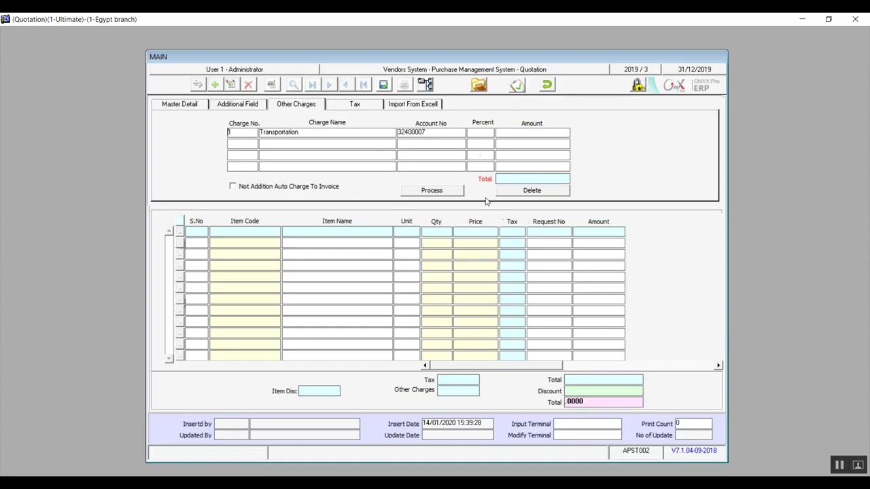
Step: View the quotation's tax fields, cancel the new quotation and leave the Quotation screen
left_click(357, 103)
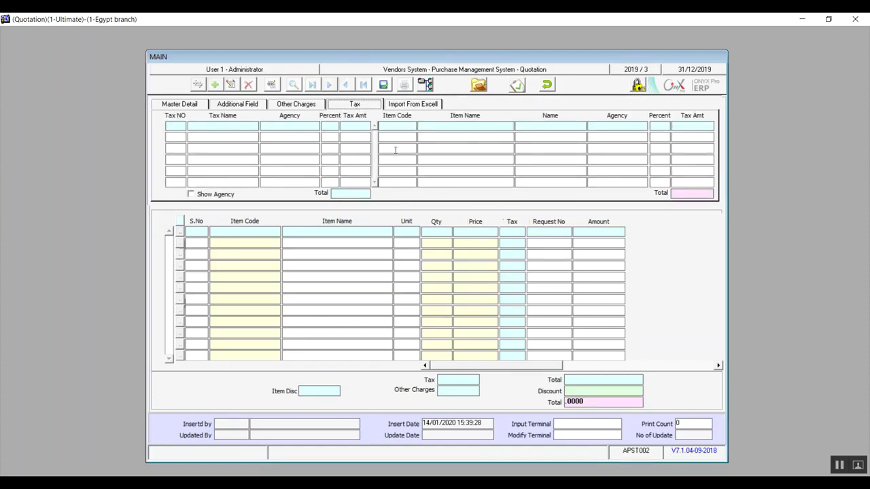
left_click(547, 84)
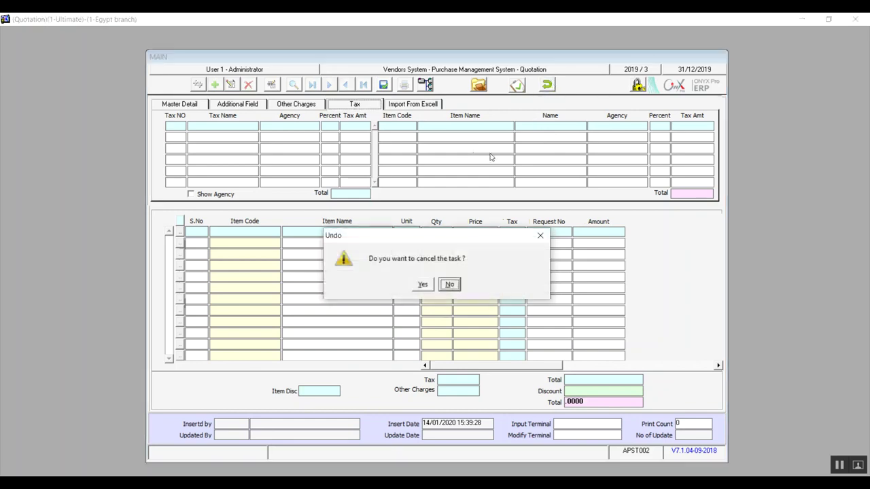
left_click(422, 284)
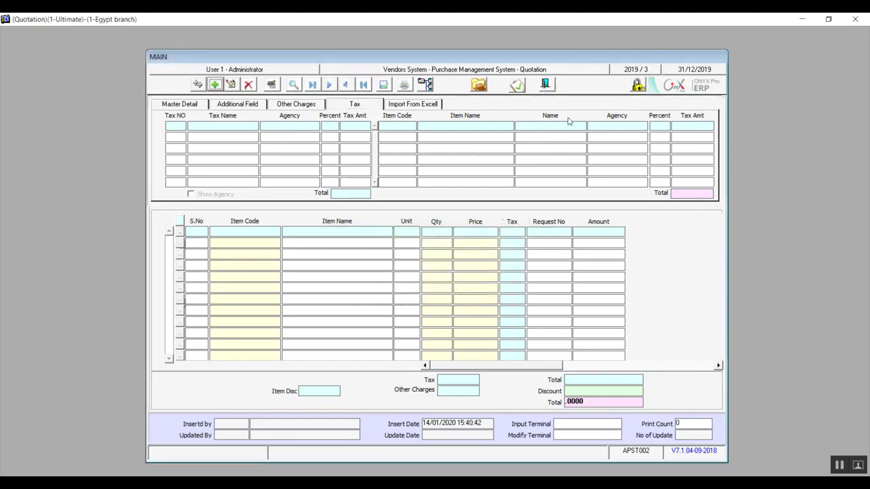
left_click(549, 84)
Step: Open the Purchase Order screen under Transaction, glance at its Excel import and start a new purchase order
double_click(223, 244)
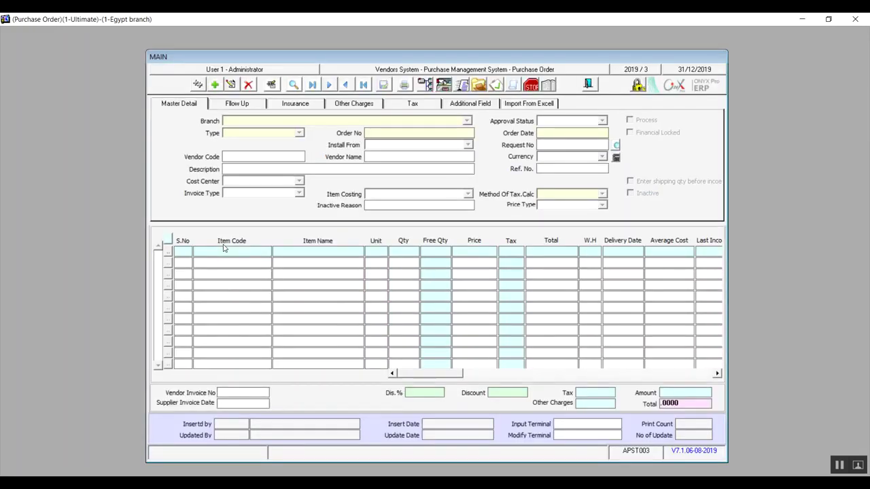
left_click(527, 104)
left_click(191, 105)
left_click(214, 84)
Step: Review the new purchase order's Excel import, additional fields and other charges, and return to its master details
left_click(535, 105)
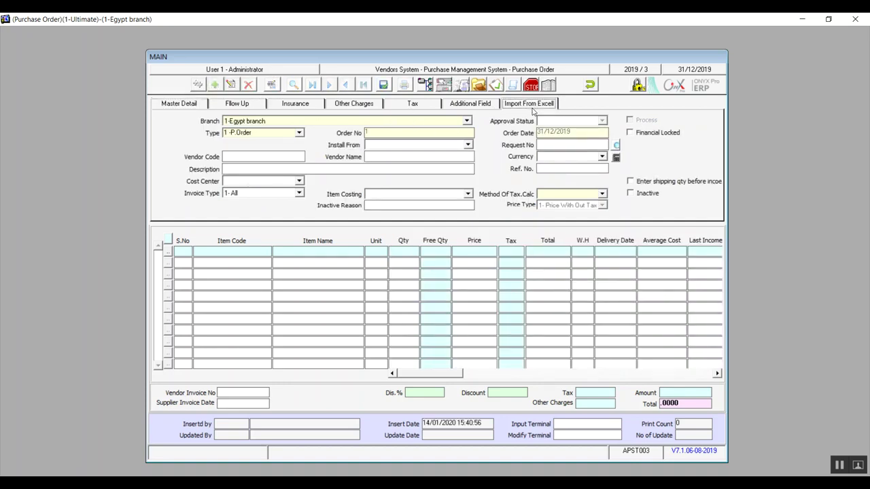
left_click(435, 105)
left_click(460, 105)
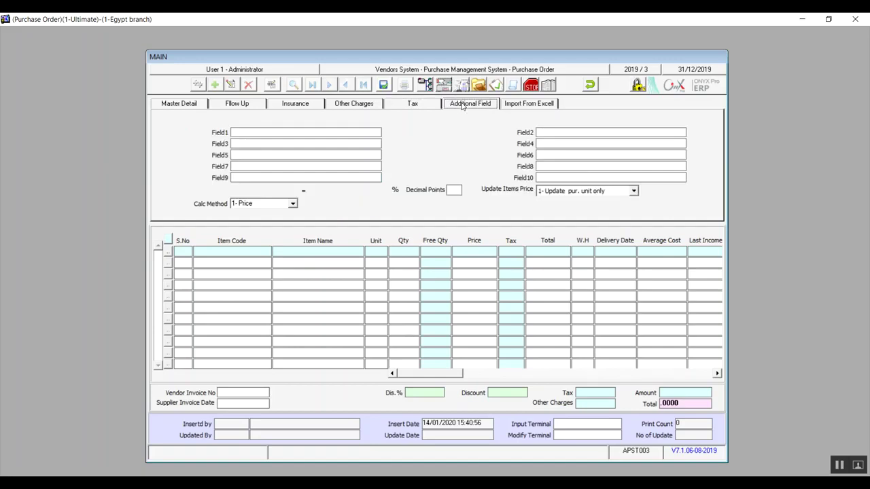
left_click(362, 106)
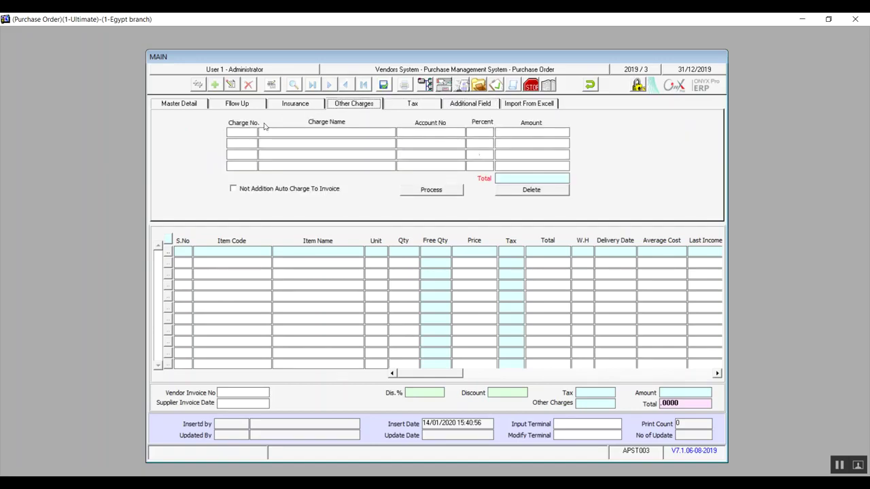
left_click(190, 104)
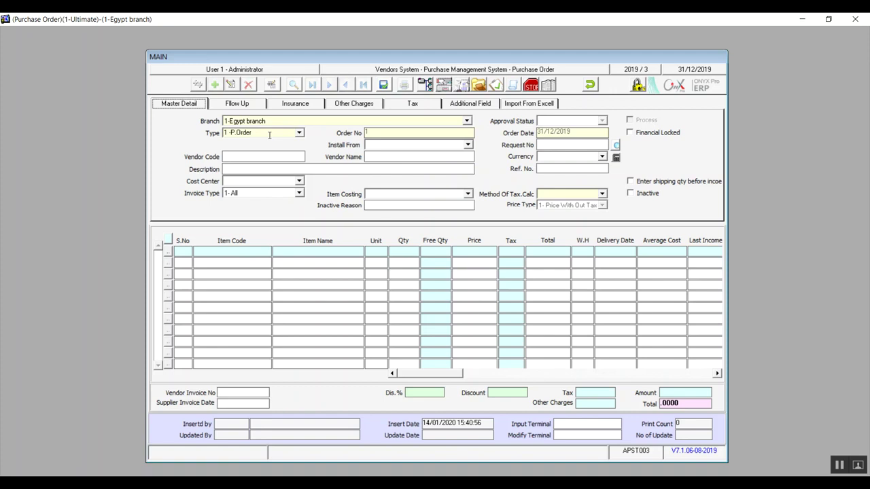
Step: Set the purchase order to install from 1- Purchase Requests and move on to the Request No field
left_click(468, 144)
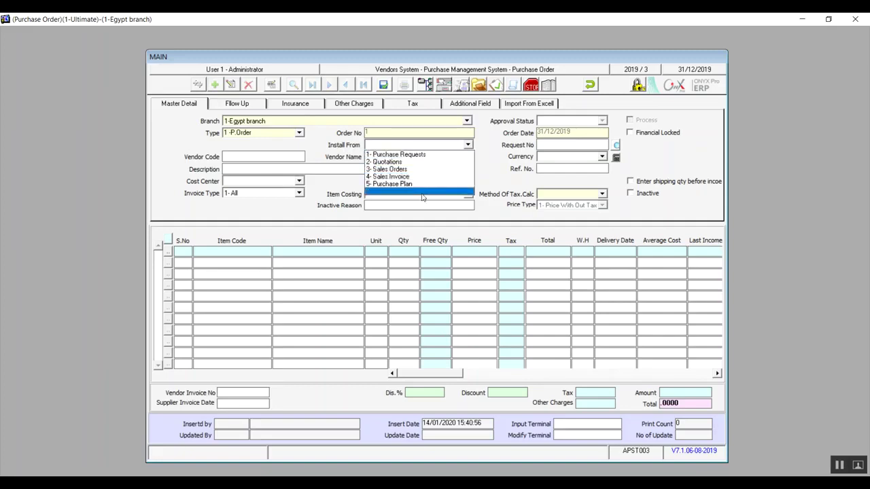
left_click(424, 155)
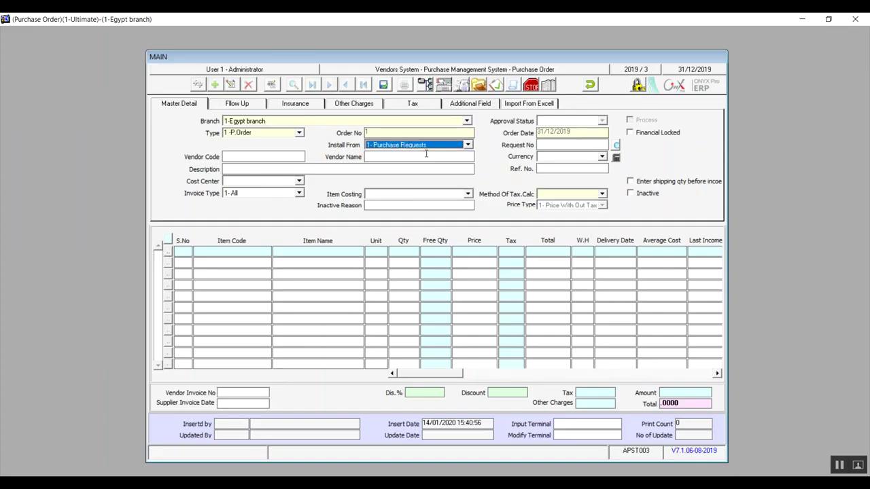
left_click(549, 144)
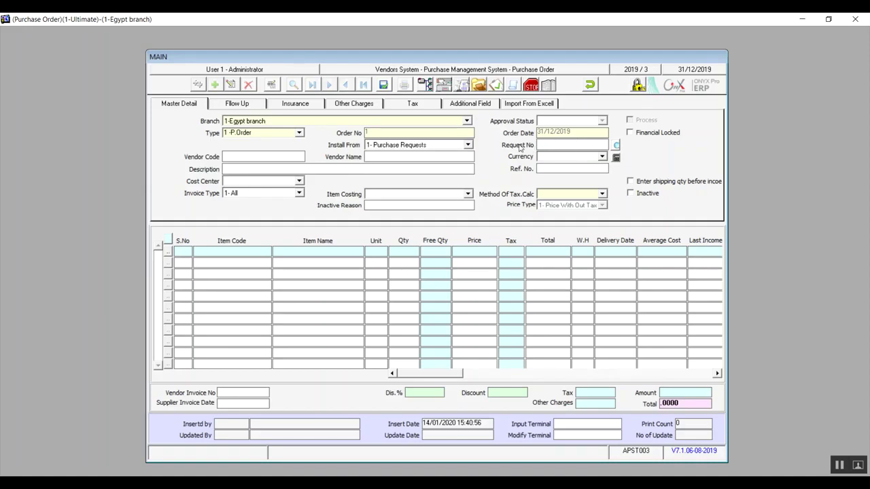
Step: Keep 1- Purchase Requests as the purchase order's install source and 1- All as its invoice type
left_click(468, 145)
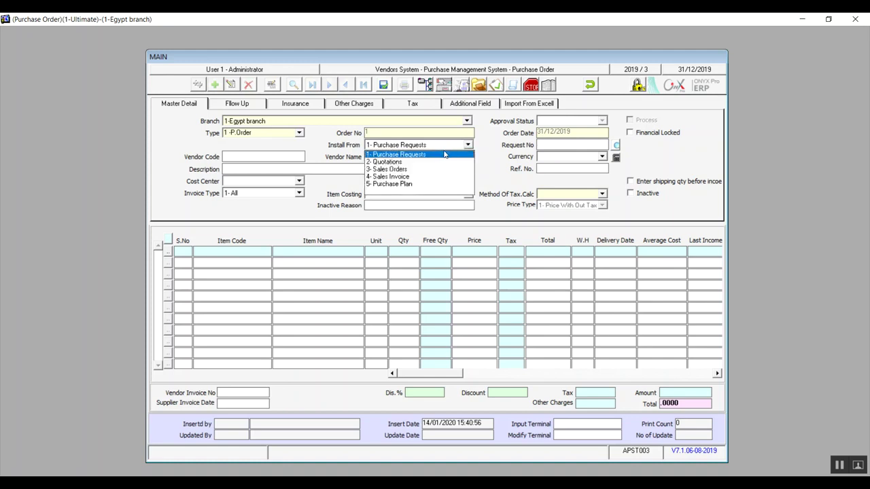
left_click(426, 155)
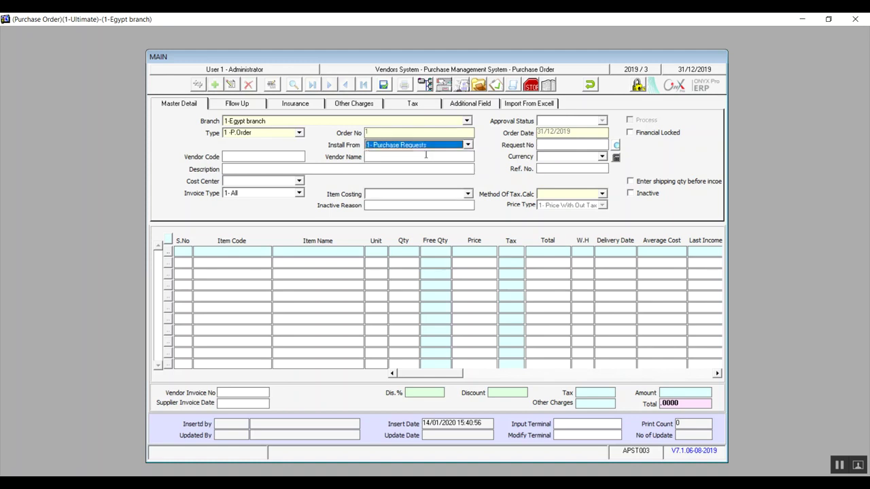
left_click(299, 193)
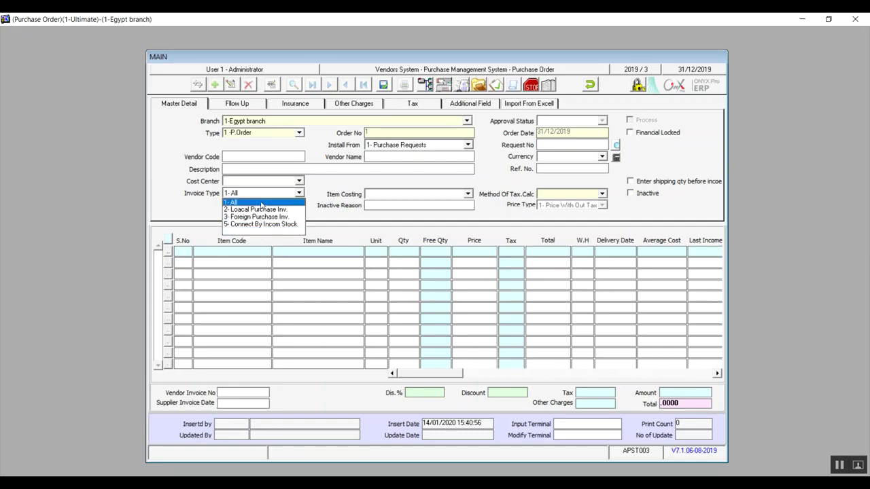
left_click(261, 202)
Step: Set the order's item costing to 2- Weighted Avg. Cost and look at the Method Of Tax.Calc choices
left_click(420, 195)
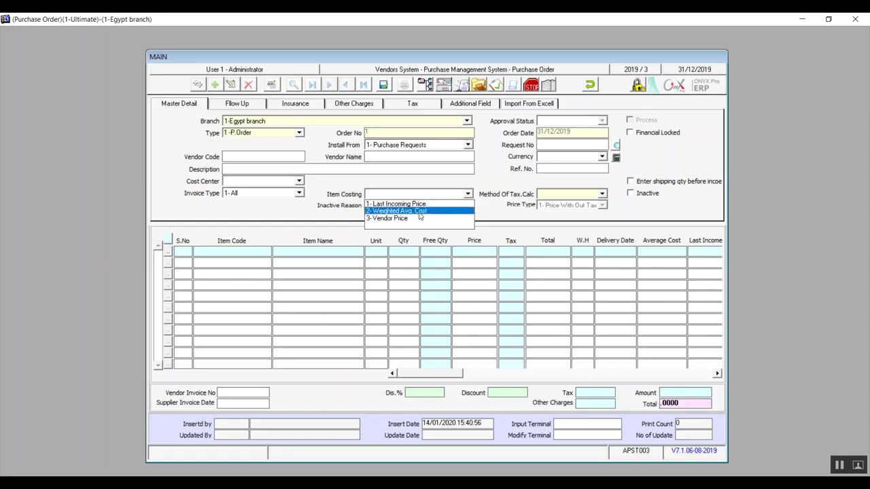
left_click(420, 214)
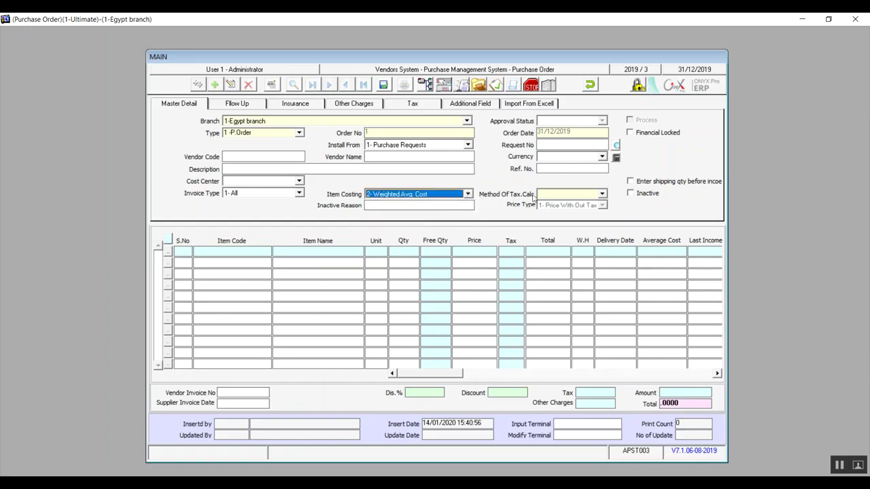
left_click(562, 195)
left_click(561, 196)
left_click(562, 196)
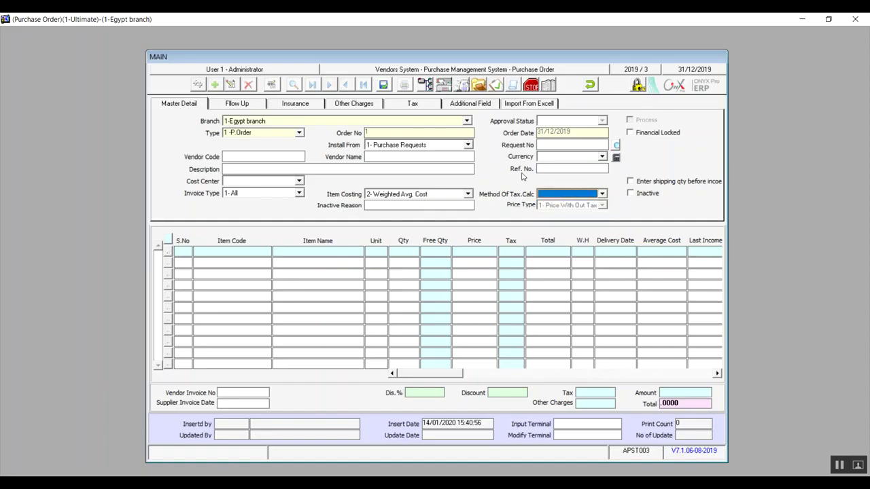
Step: Try out the order's Inactive, Enter shipping qty and Financial Locked options, including the Inactive Reason field
left_click(633, 195)
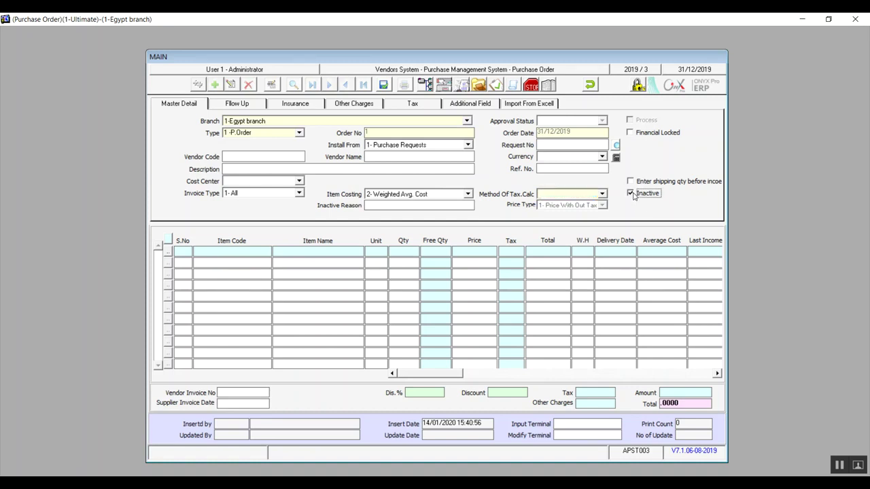
left_click(401, 205)
left_click(631, 195)
left_click(630, 182)
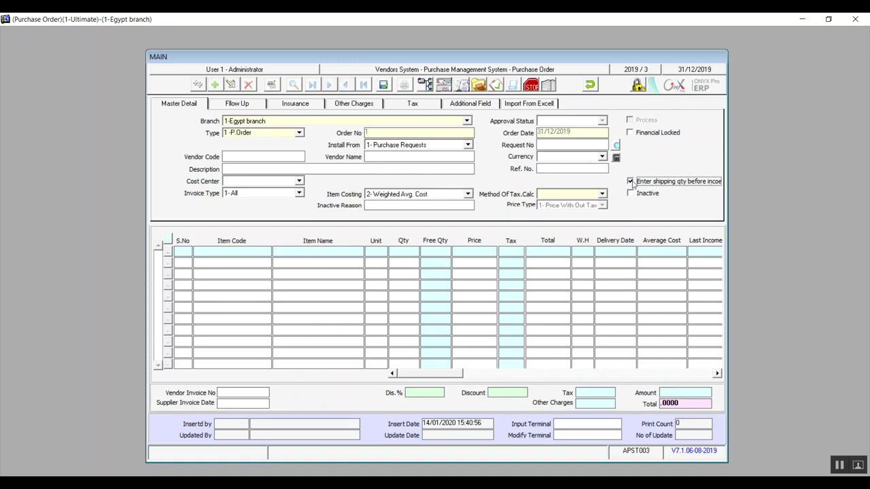
left_click(631, 133)
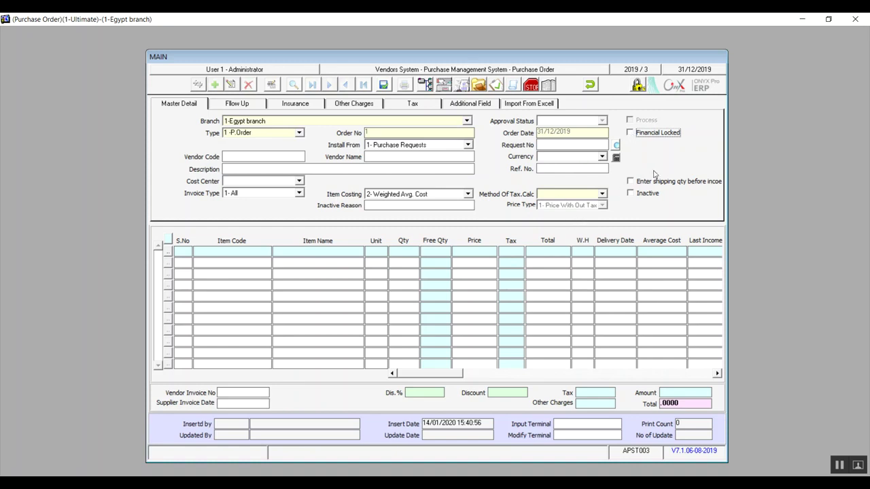
Step: Review both sets of advanced filters in the request's Item Search, and open and close the calculator beside Currency
left_click(617, 146)
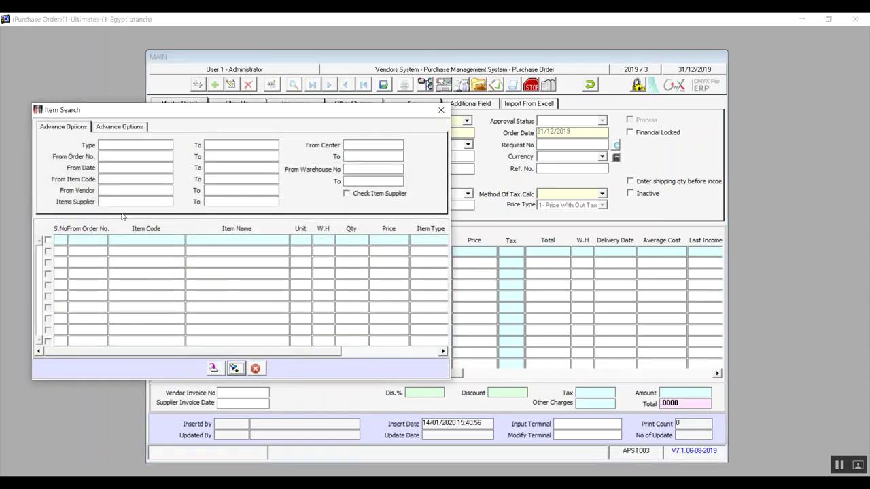
left_click(119, 128)
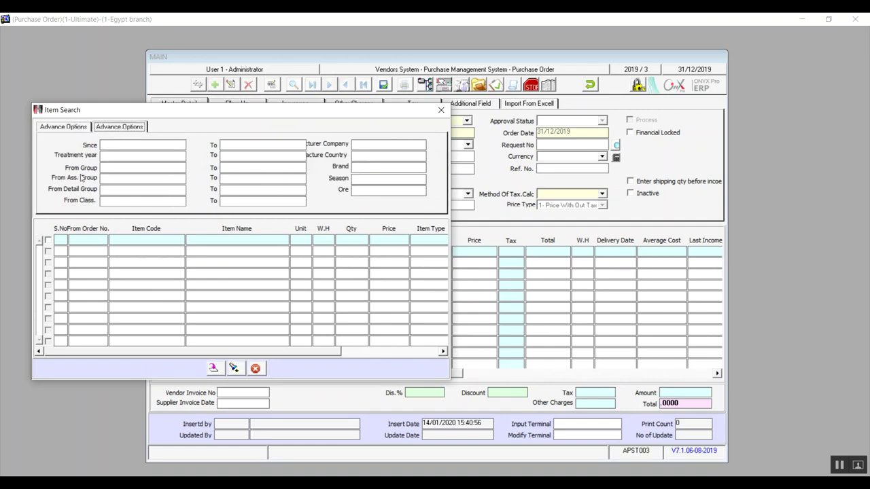
left_click(76, 130)
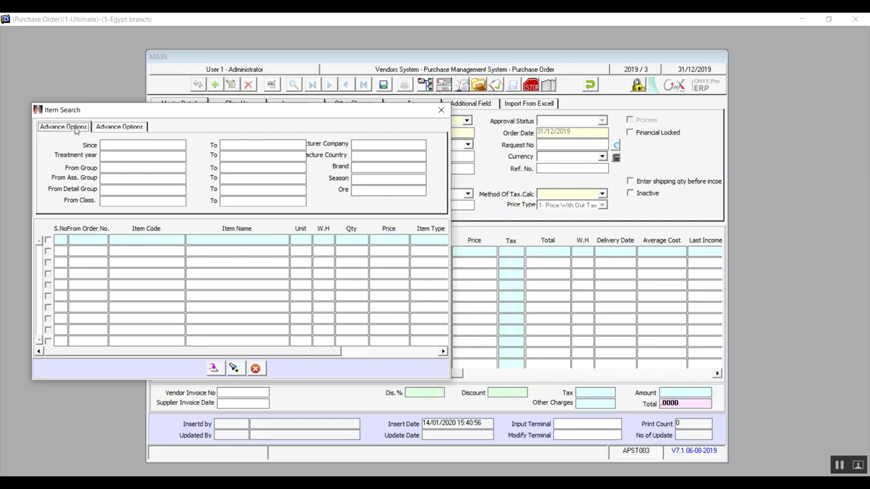
left_click(441, 109)
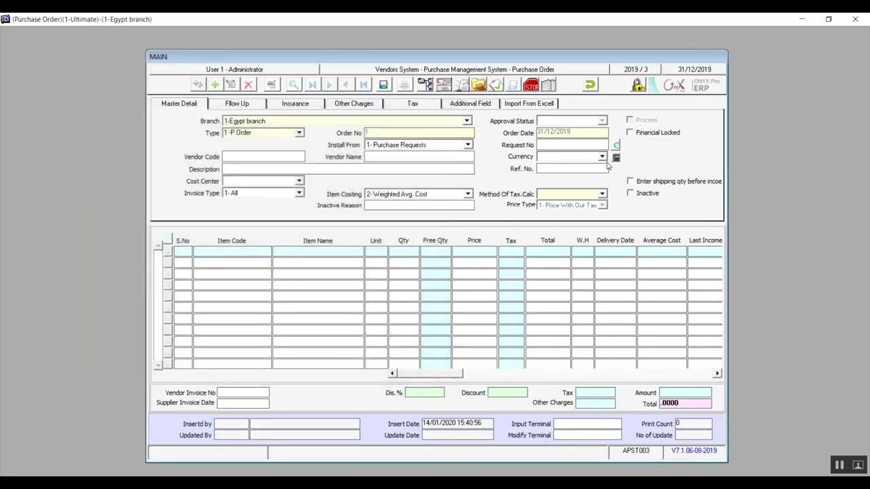
left_click(618, 162)
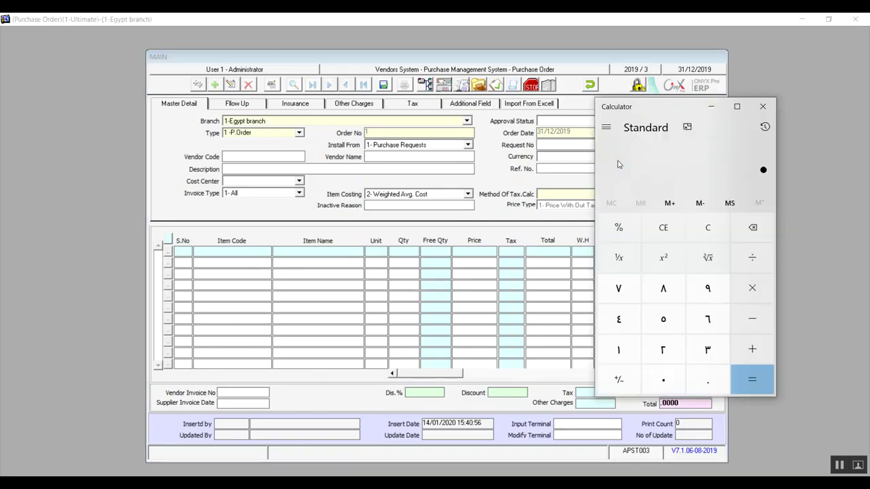
left_click(764, 108)
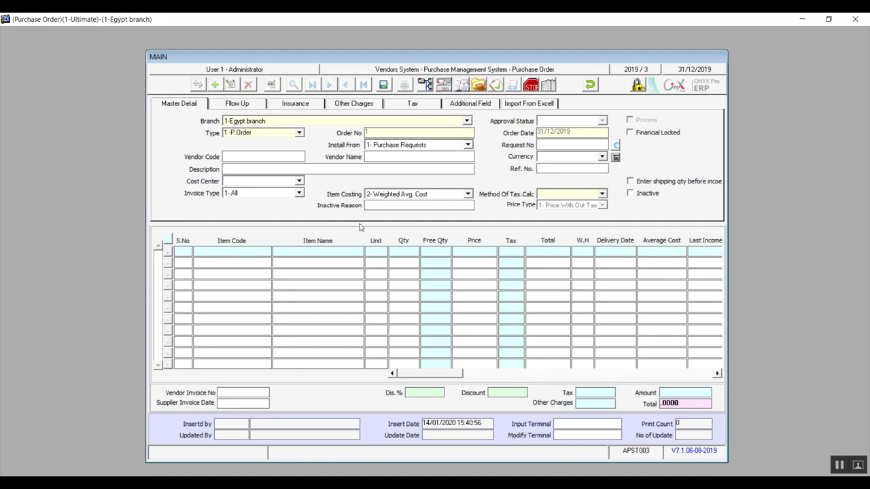
Step: Try to start an item line, and look over the Item Pricing and Items Barcode Printing screens from the purchase order
left_click(255, 250)
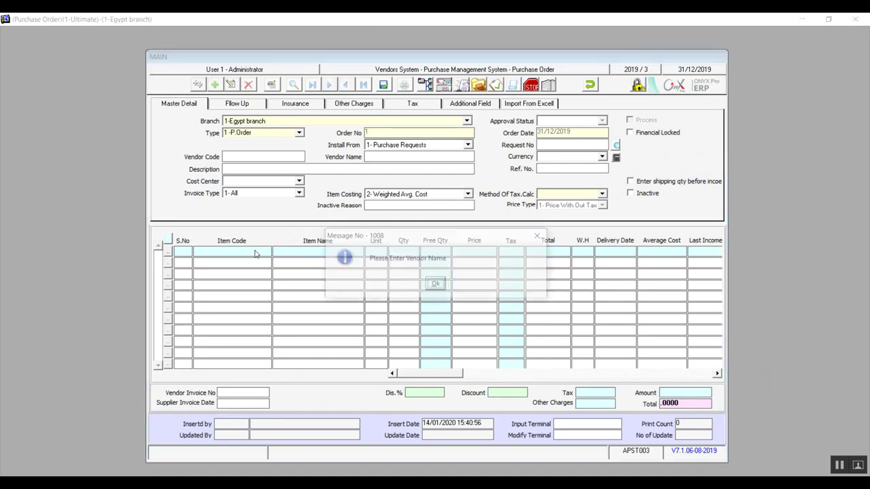
left_click(437, 285)
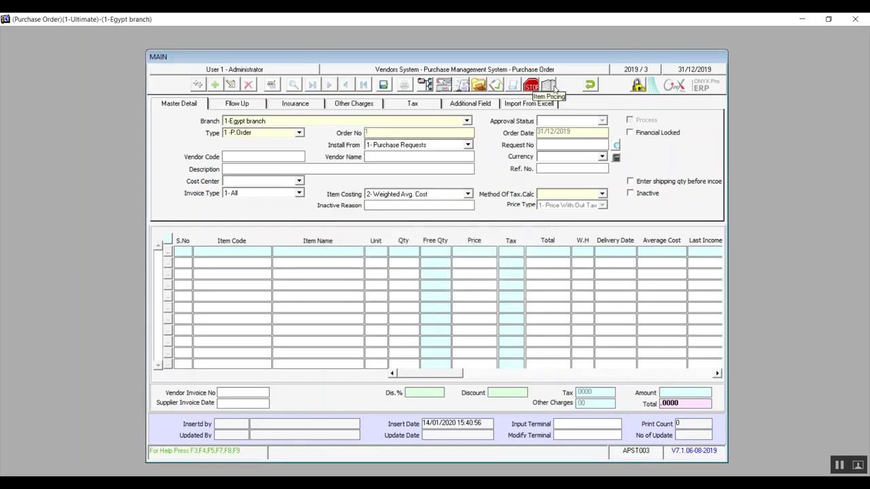
left_click(554, 89)
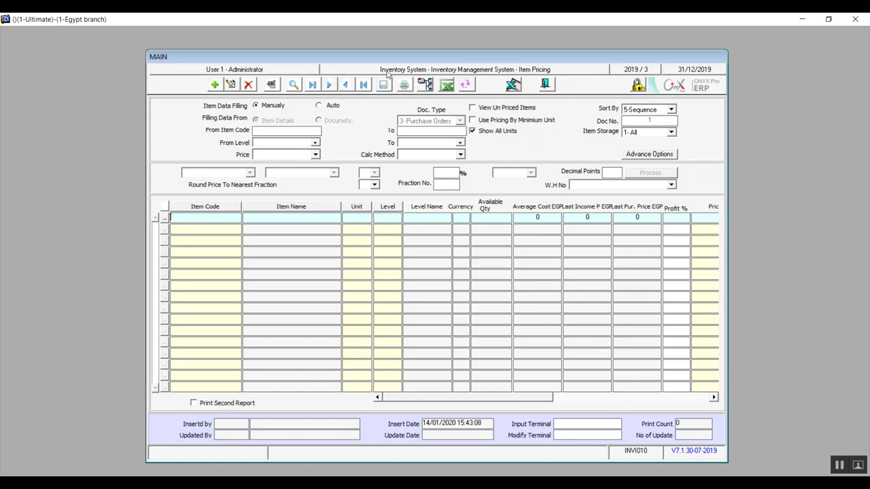
left_click(546, 84)
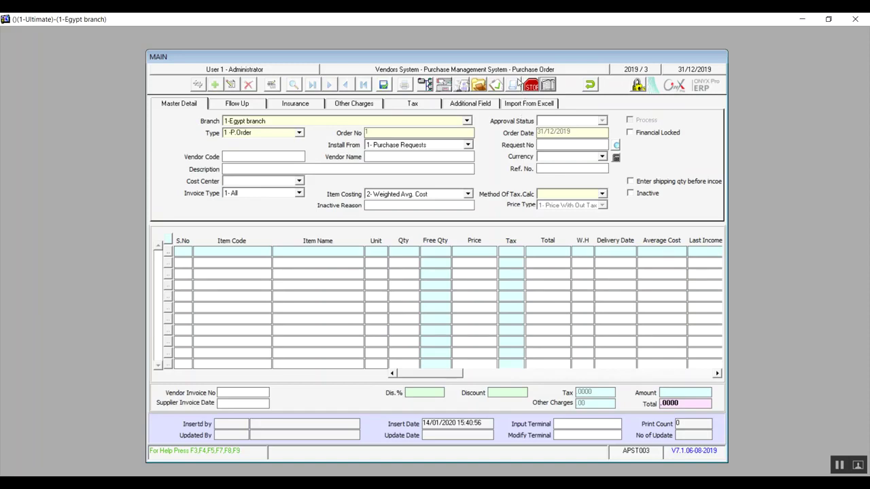
left_click(513, 85)
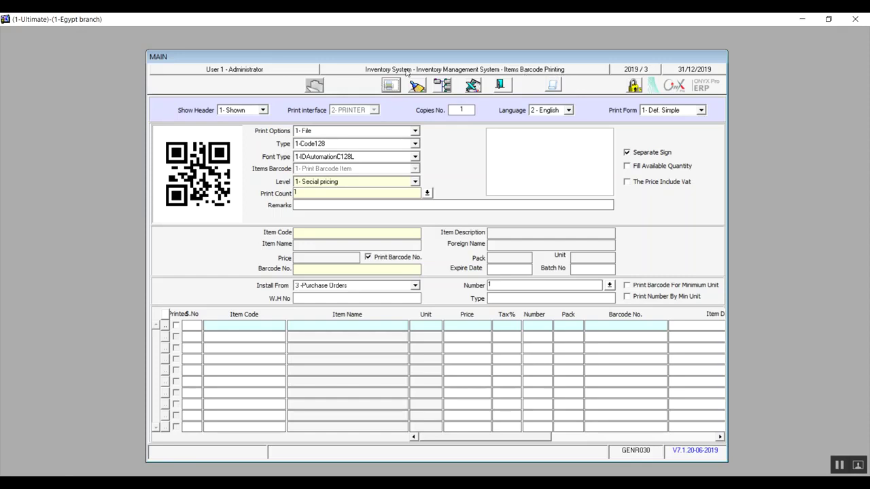
left_click(500, 84)
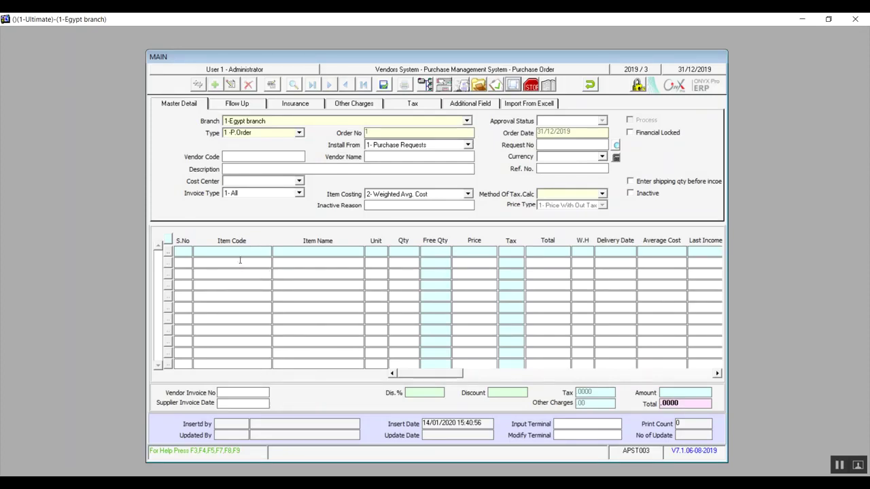
Step: Assign vendor code 1 to the purchase order and set its currency to 1- EGP
left_click(246, 252)
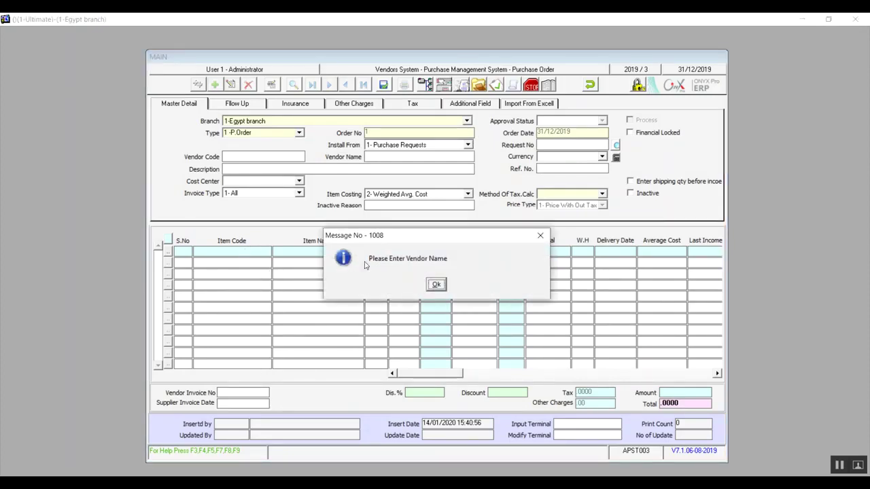
left_click(437, 284)
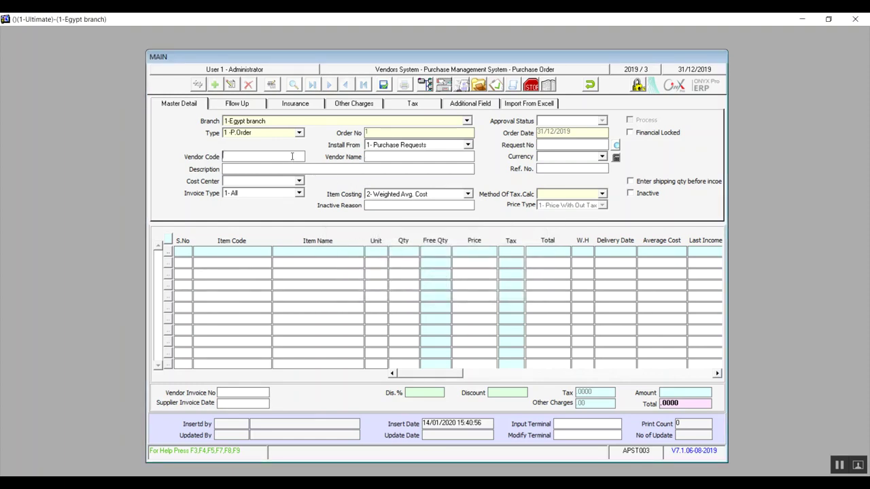
key("Return")
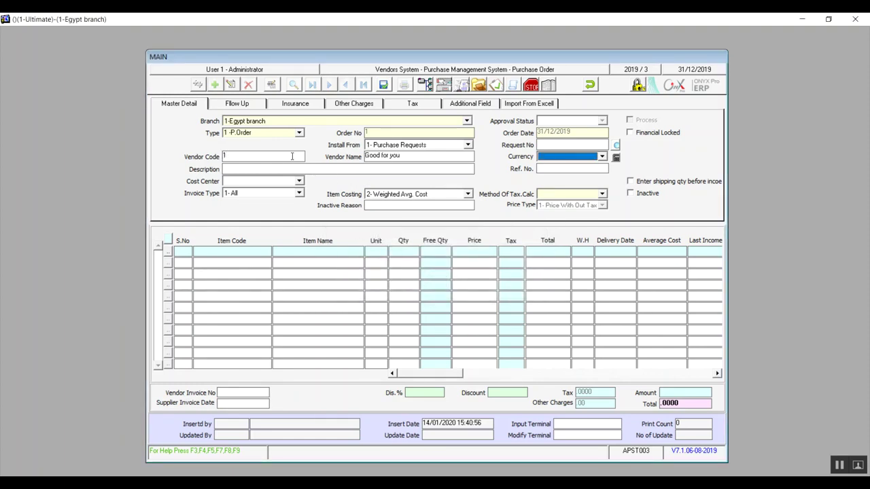
left_click(569, 159)
left_click(571, 167)
Step: Add item 1, Silk, to the first line of the purchase order from the item list
left_click(231, 252)
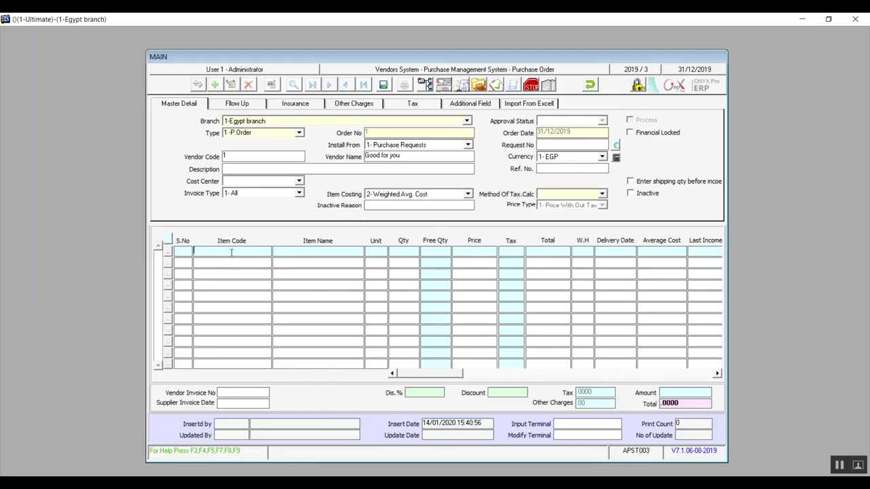
key("F9")
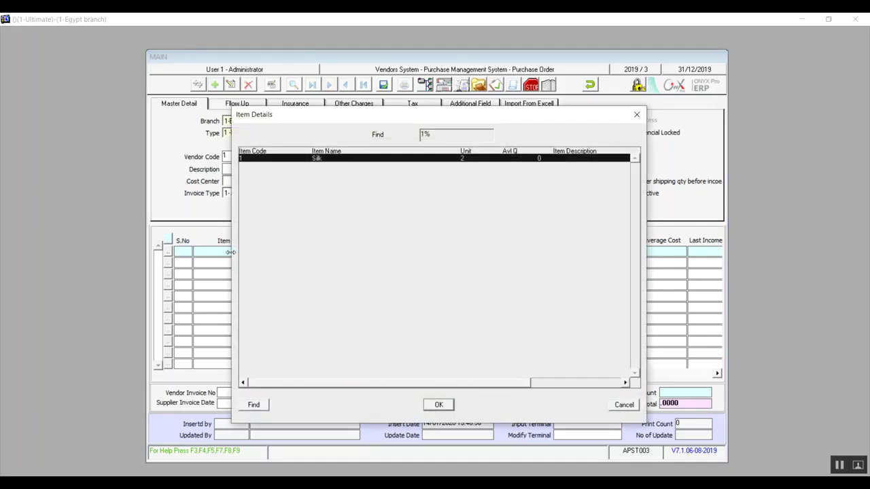
double_click(318, 159)
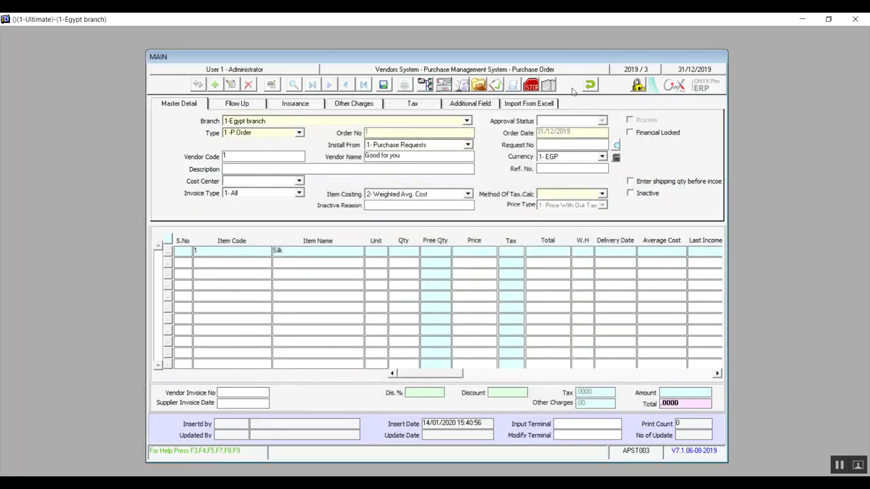
Step: View the order's Follow Up fields and Closed options, and its insurance and shipping fields
left_click(237, 105)
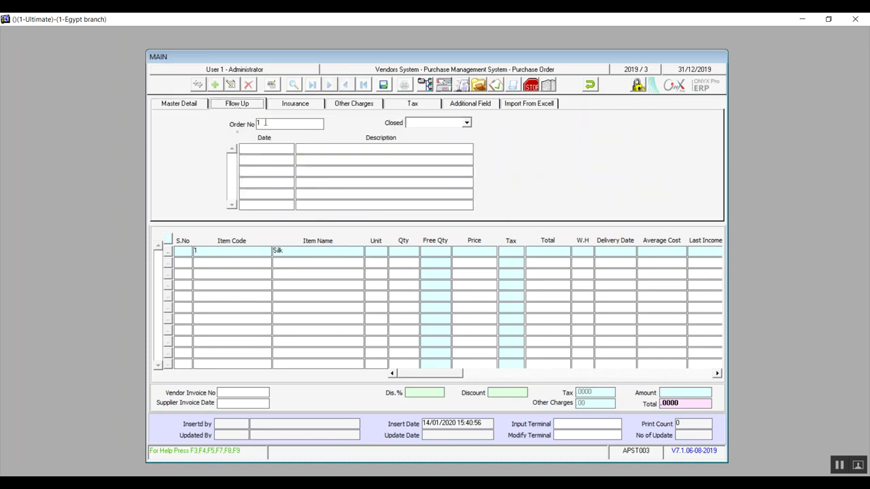
left_click(466, 123)
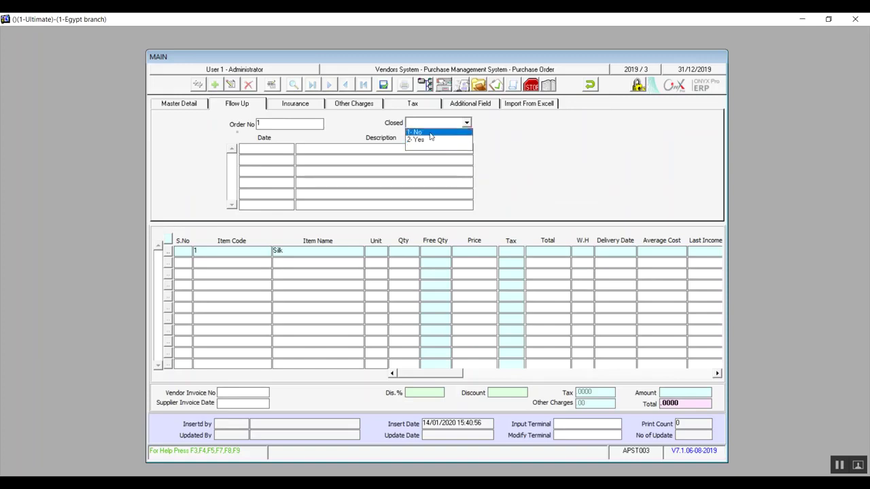
left_click(428, 146)
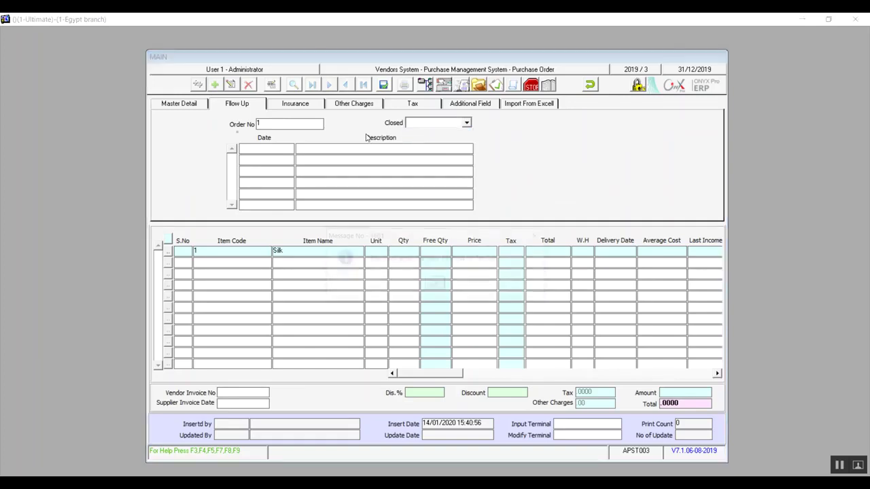
key("Return")
left_click(313, 105)
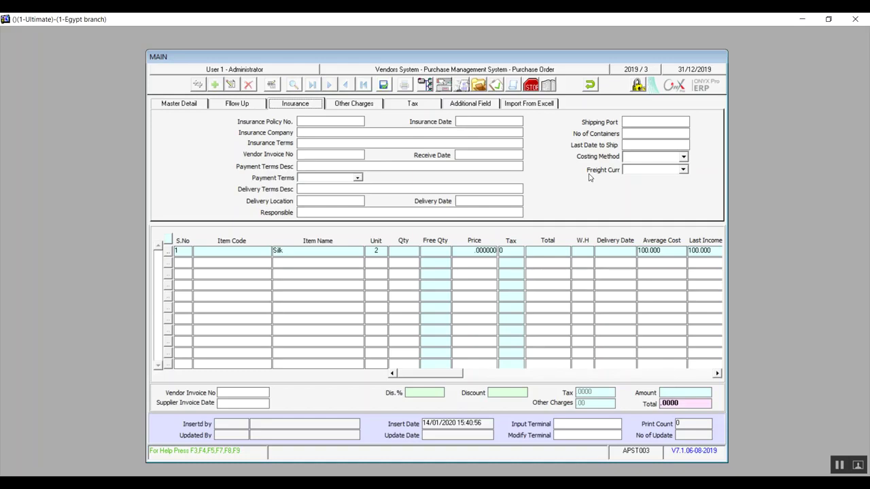
Step: Cancel the new purchase order and leave the Purchase Order screen
left_click(590, 85)
left_click(423, 284)
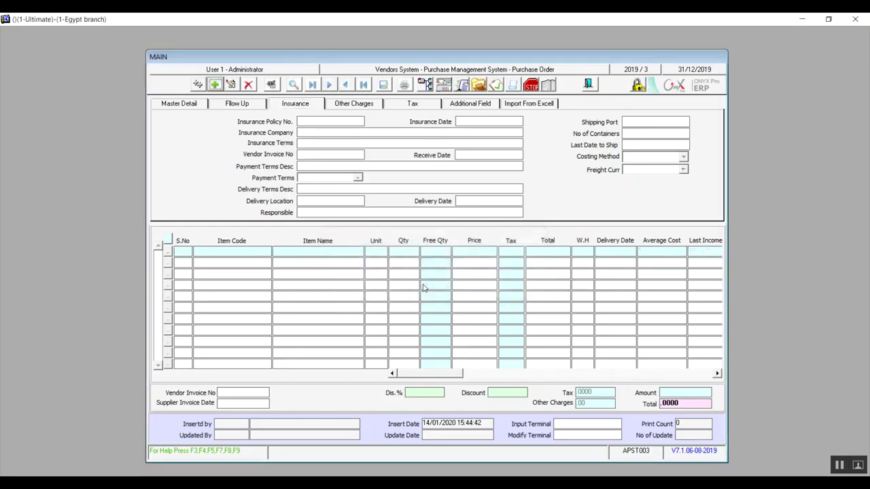
left_click(588, 84)
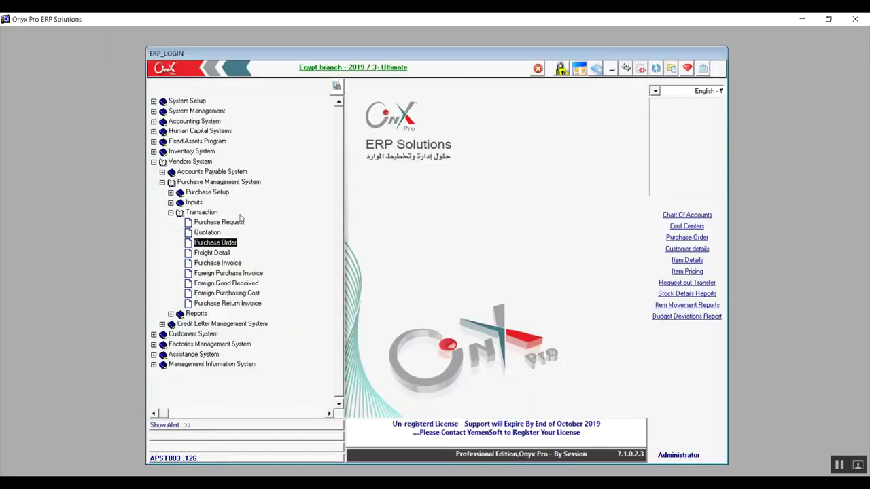
Step: Collapse the Transaction, Purchase Management System and Vendors System branches of the navigation tree
left_click(170, 212)
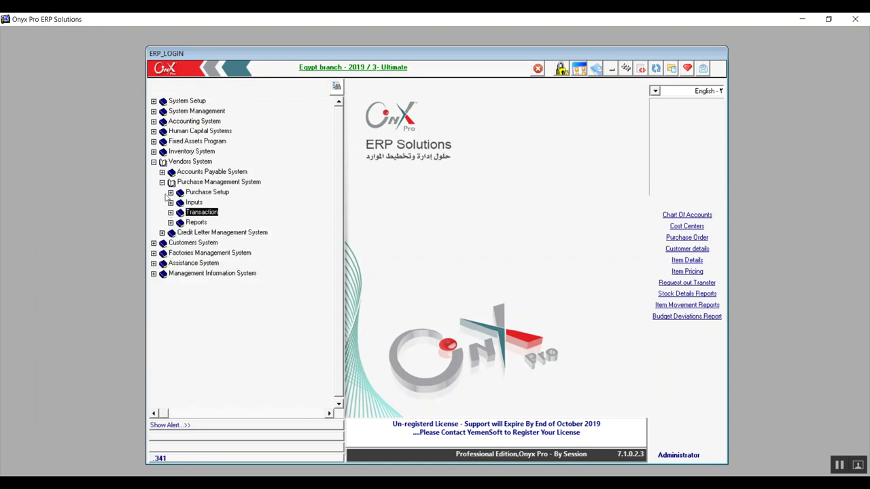
left_click(161, 182)
left_click(154, 162)
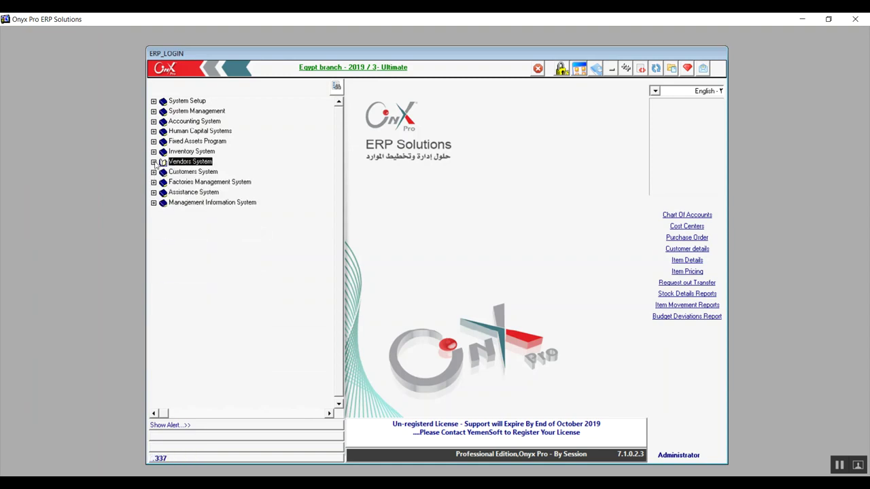
left_click(840, 465)
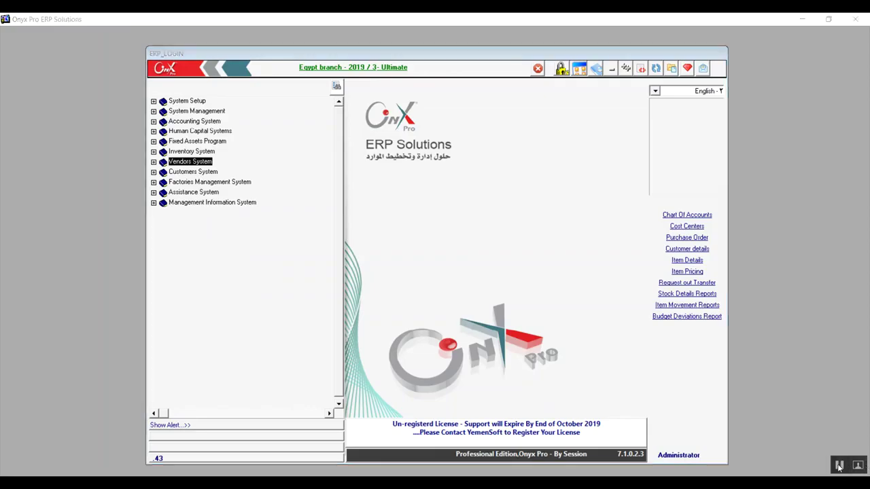